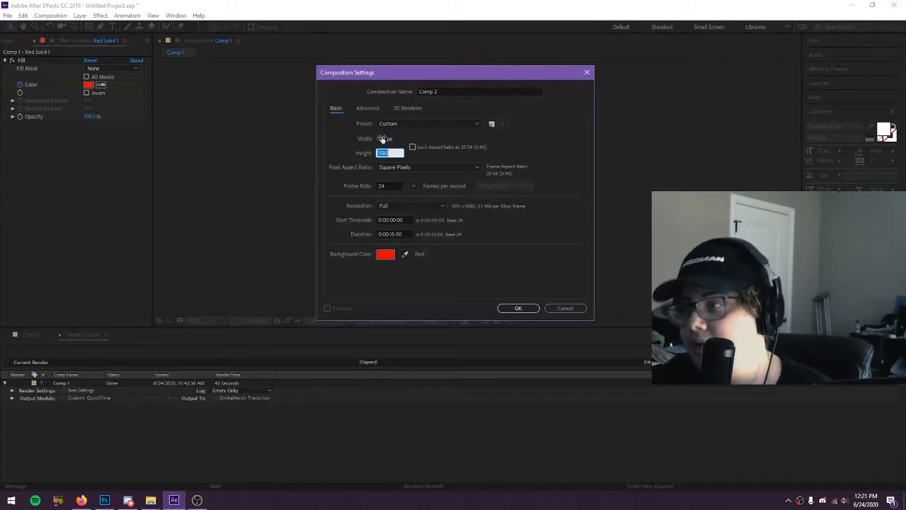
# Create composition Comp 2 with a height of 500 px and a dark blue background
pyautogui.write('500')
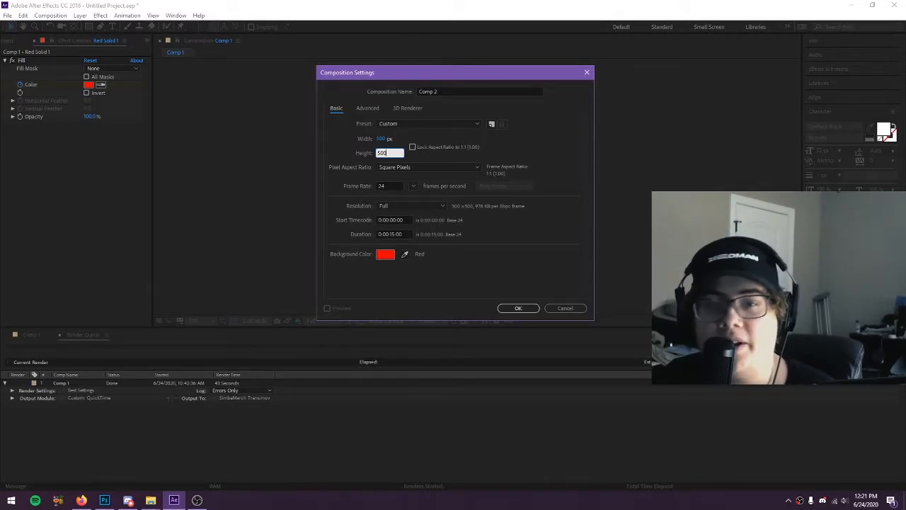
pyautogui.click(378, 256)
pyautogui.click(81, 129)
pyautogui.click(87, 123)
pyautogui.moveTo(194, 89); pyautogui.dragTo(196, 65)
pyautogui.click(276, 27)
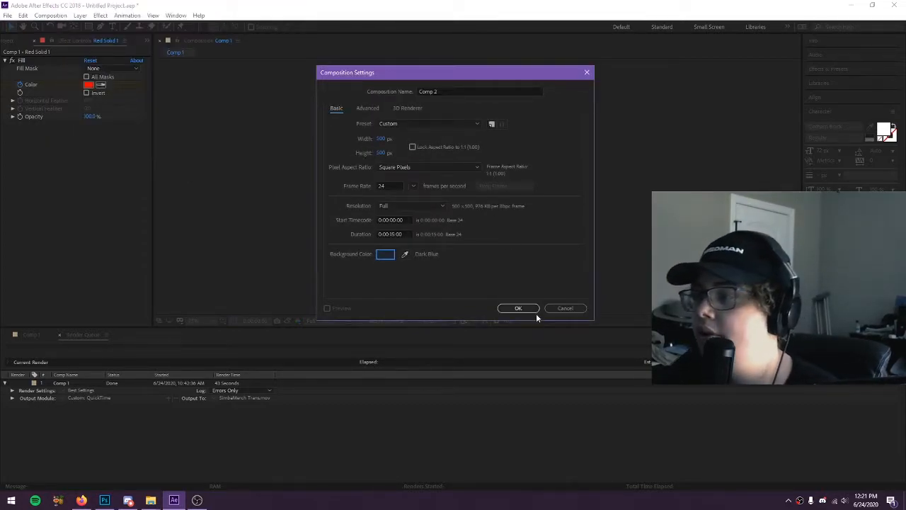
pyautogui.click(535, 309)
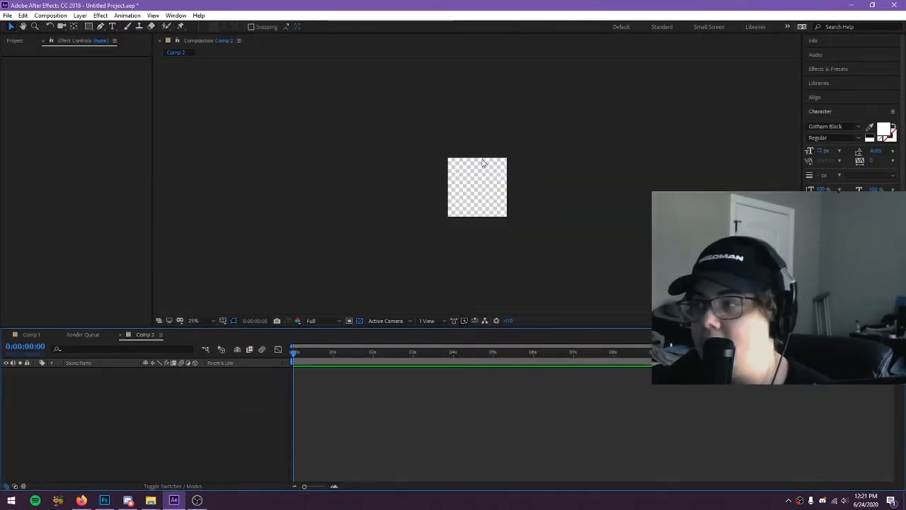
# Add a dark royal blue solid layer, 500 by 500 px, to Comp 2
pyautogui.press('/')
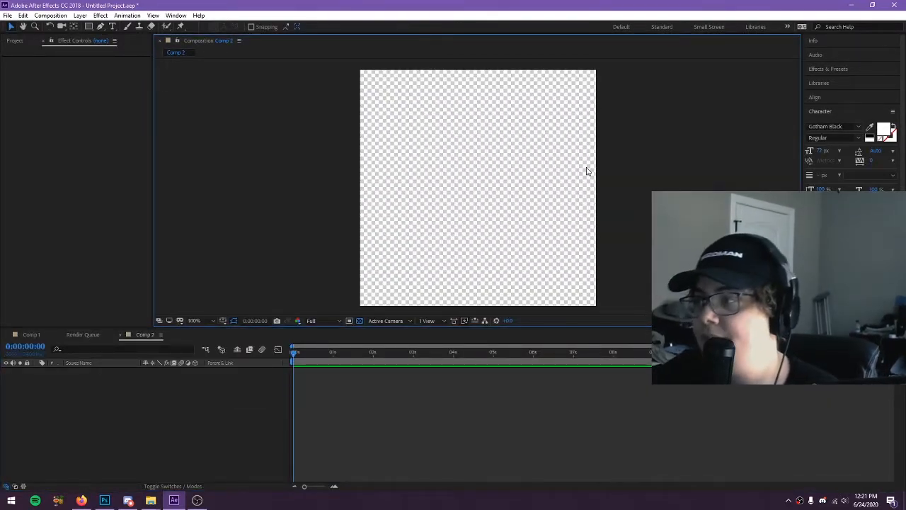
pyautogui.press(',')
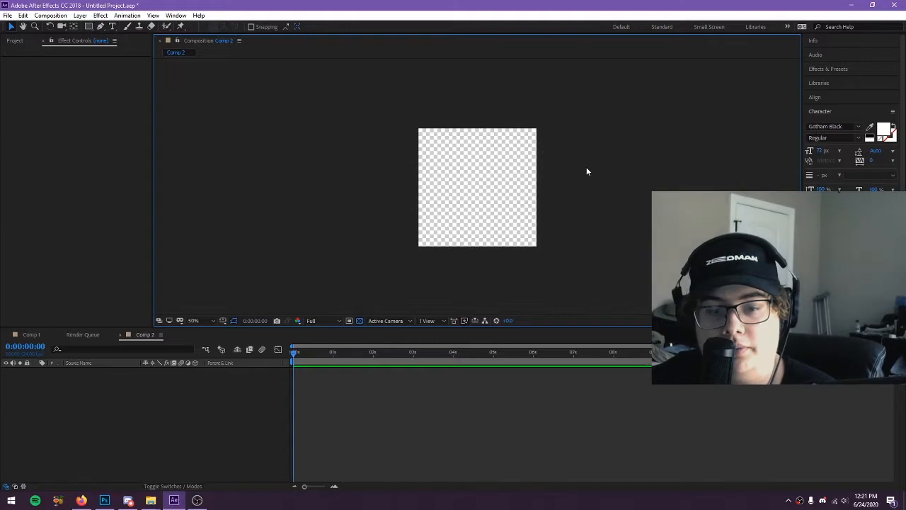
pyautogui.rightClick(215, 428)
pyautogui.moveTo(255, 329)
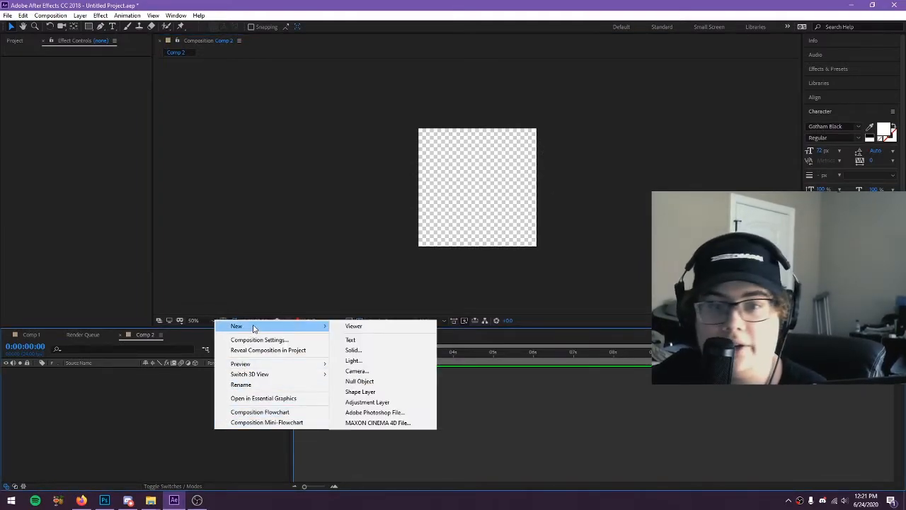
pyautogui.click(362, 351)
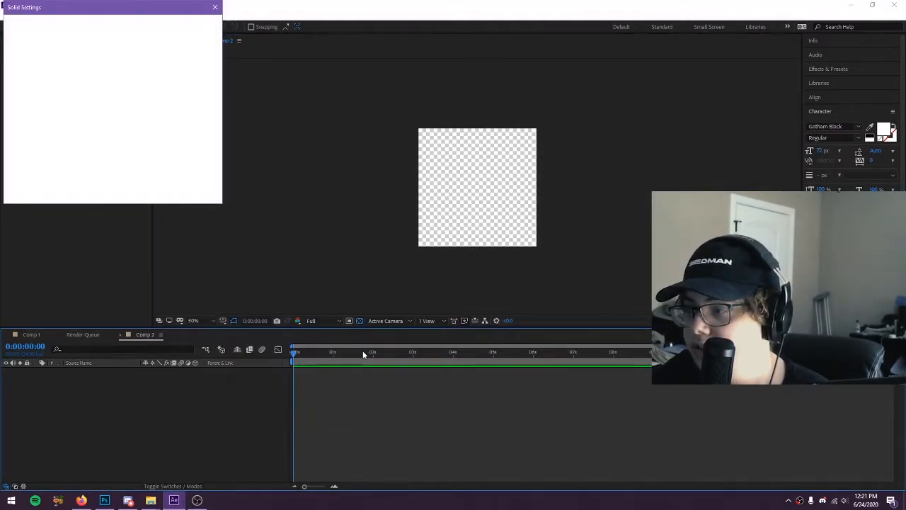
pyautogui.click(110, 167)
pyautogui.click(90, 124)
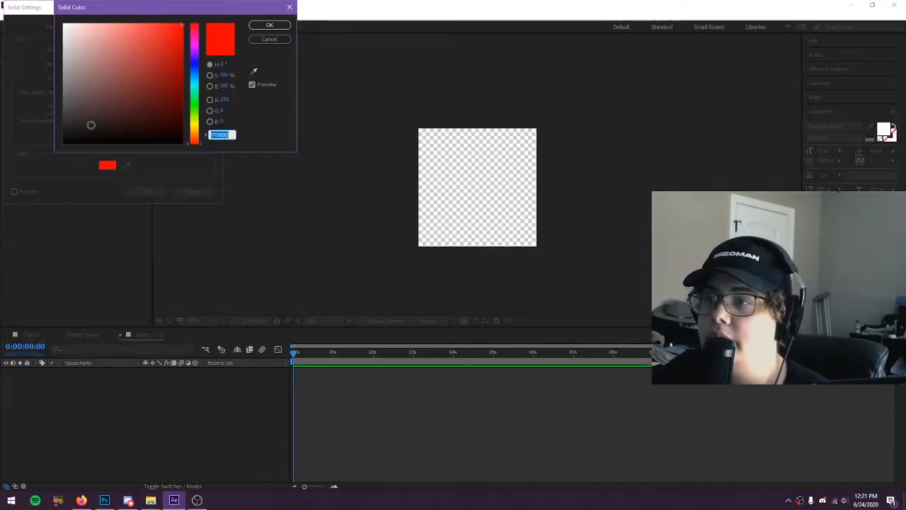
pyautogui.moveTo(195, 61); pyautogui.dragTo(198, 75)
pyautogui.click(269, 27)
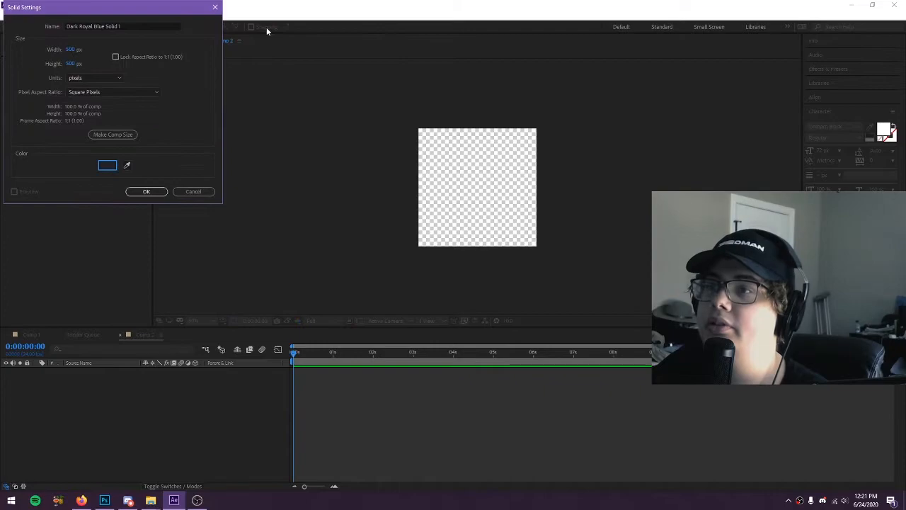
pyautogui.click(146, 191)
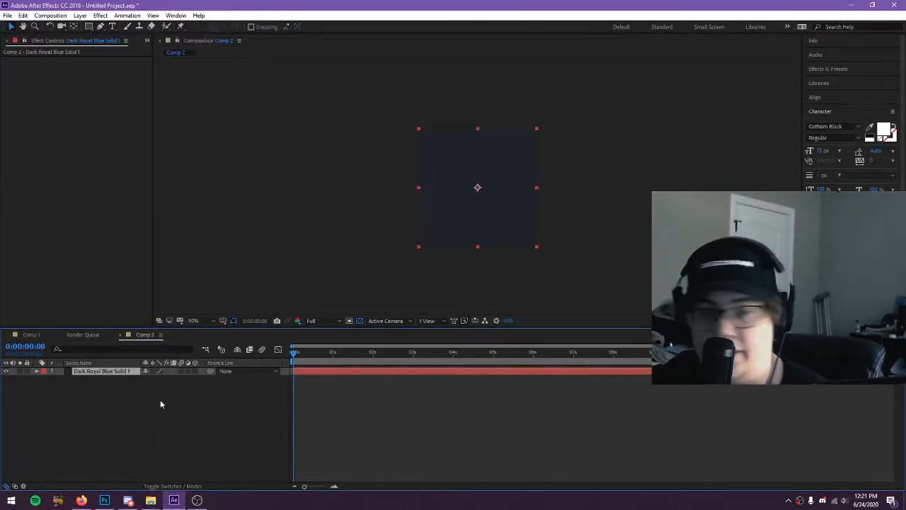
# Keyframe the blue solid's position to move horizontally from x -384 at 0 seconds to x 250 at 2 seconds
pyautogui.press('p')
pyautogui.moveTo(364, 353)
pyautogui.mouseDown()
pyautogui.moveTo(379, 353)
pyautogui.moveTo(374, 361)
pyautogui.mouseUp()
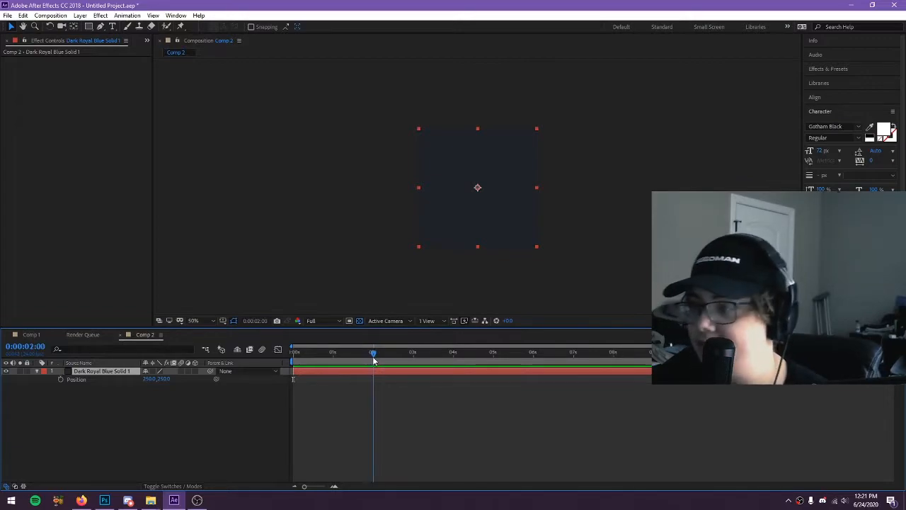
pyautogui.click(61, 380)
pyautogui.press('Home')
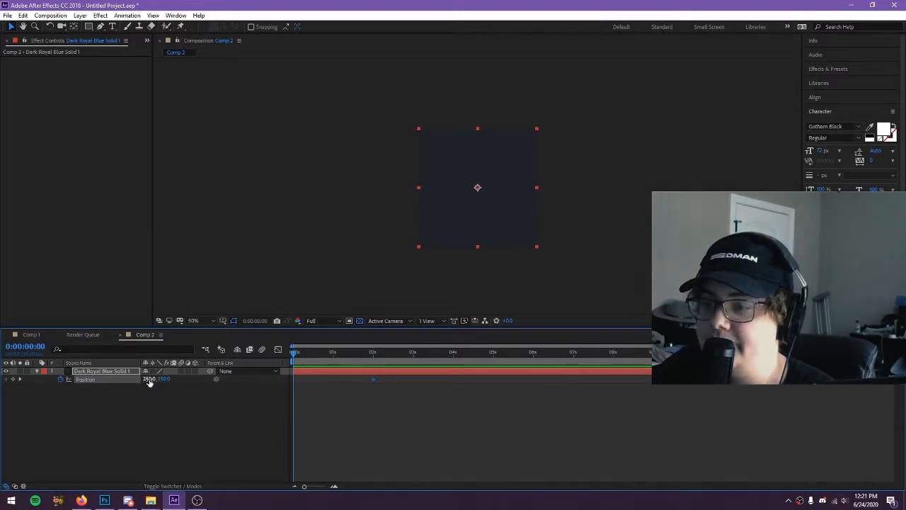
pyautogui.moveTo(150, 379); pyautogui.dragTo(337, 389)
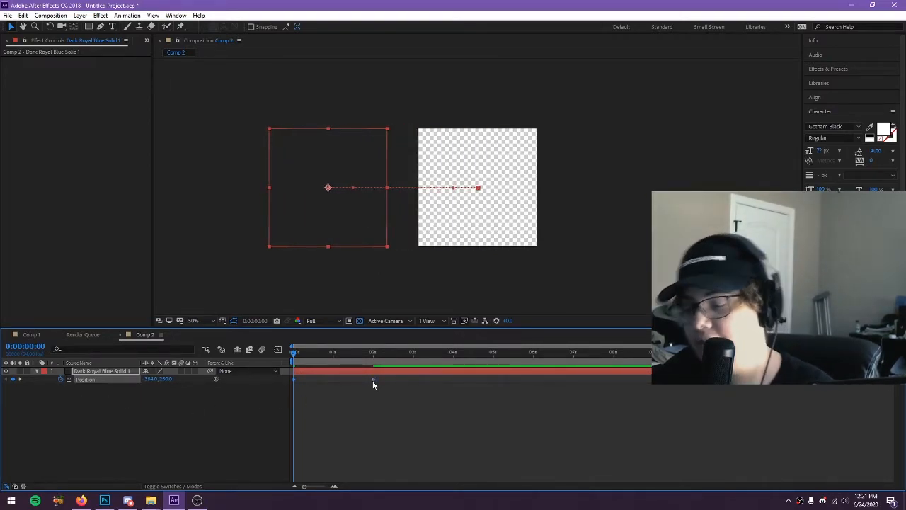
# Apply Easy Ease to the blue solid's two position keyframes and preview the animation
pyautogui.moveTo(373, 383)
pyautogui.click(159, 424)
pyautogui.press('space')
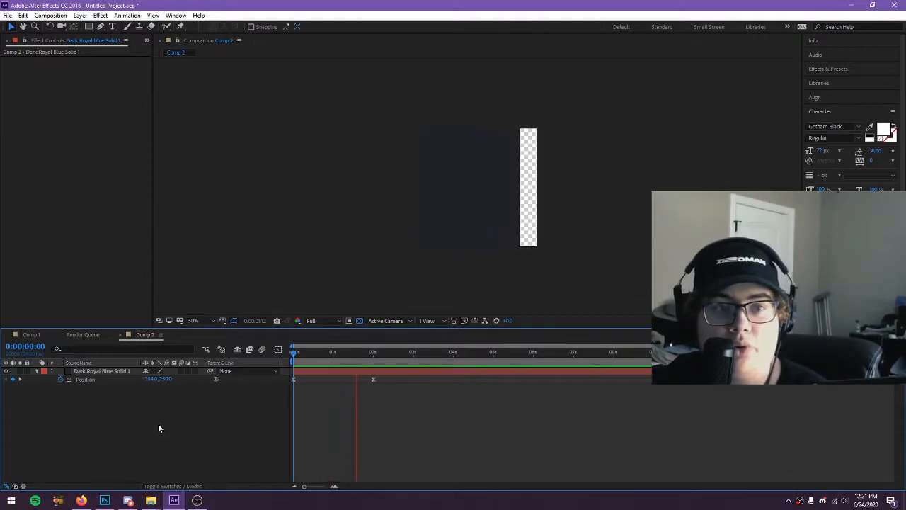
pyautogui.press('space')
# Move the solid's end position keyframe to 1 second and preview the faster slide
pyautogui.moveTo(176, 377); pyautogui.dragTo(173, 378)
pyautogui.moveTo(373, 378); pyautogui.dragTo(333, 382)
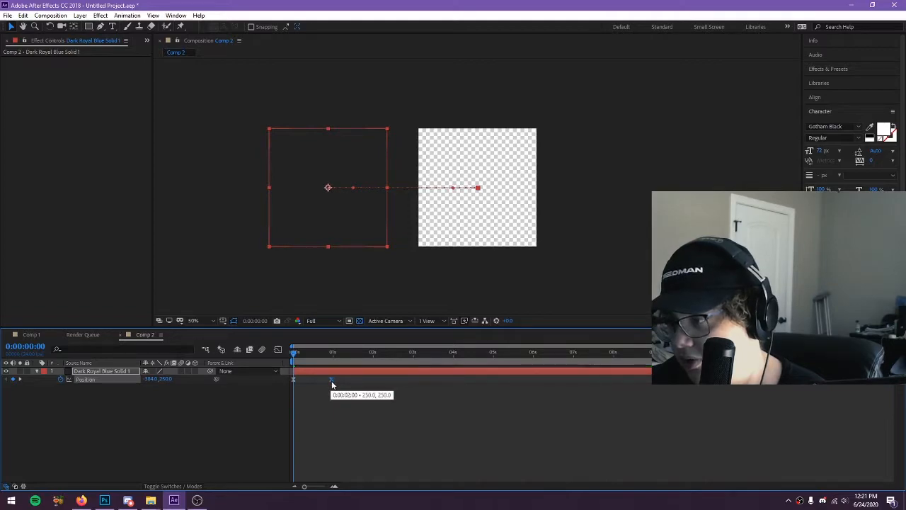
pyautogui.click(203, 406)
pyautogui.press('space')
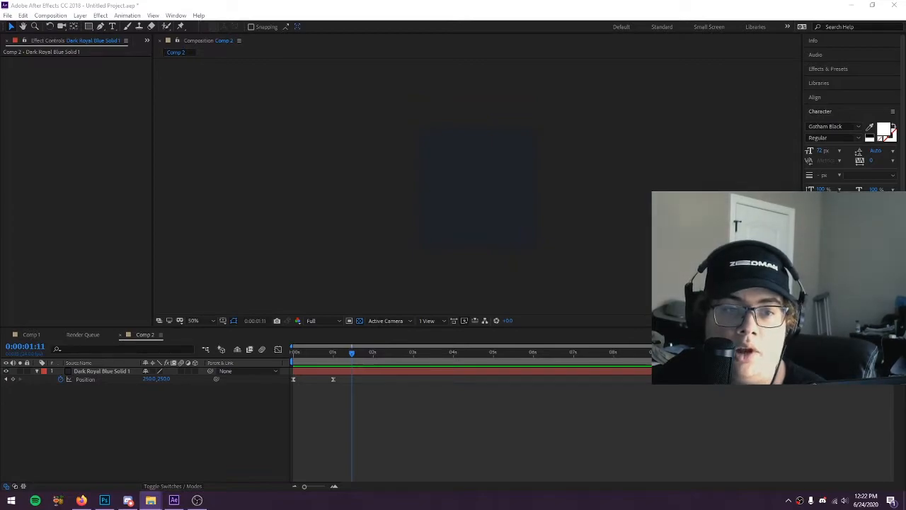
# Import Purple STG.png, RED SIMBA.png and Simba Hoodie NY.png into Comp 2 as layers above the solid
pyautogui.moveTo(1, 385); pyautogui.dragTo(91, 398)
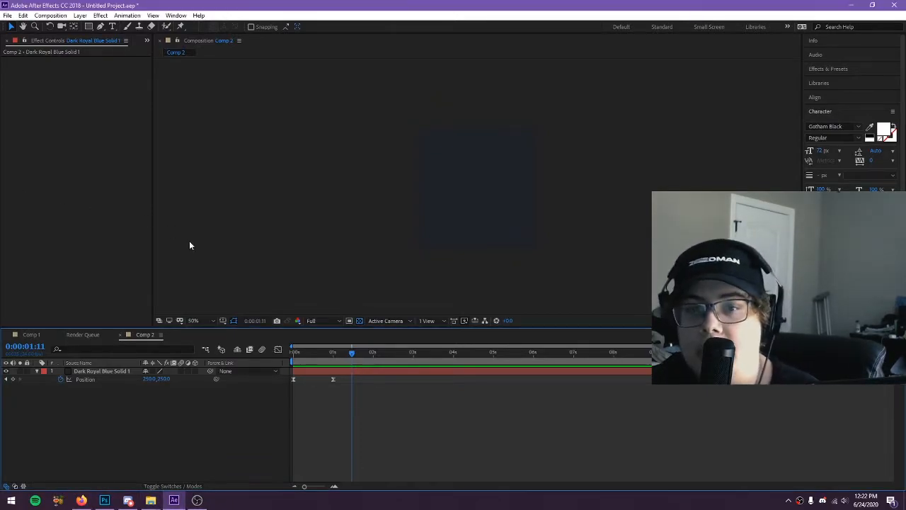
pyautogui.click(103, 440)
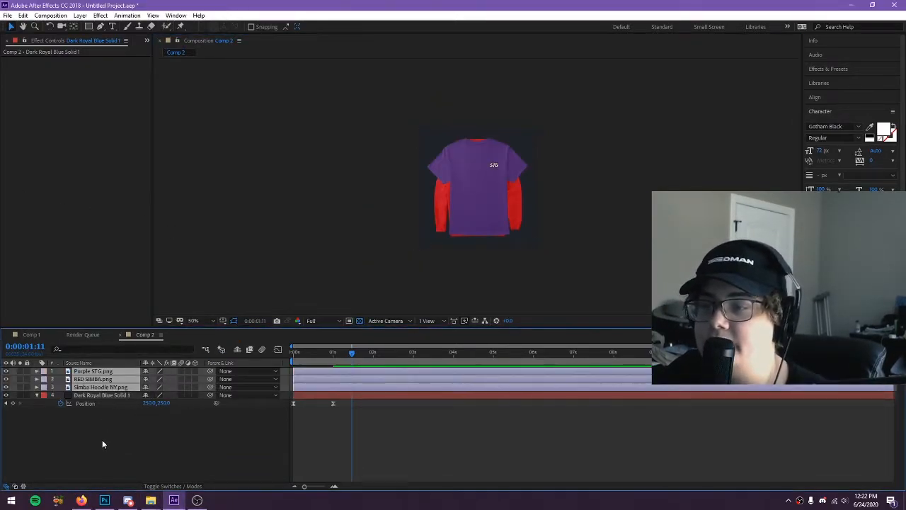
pyautogui.click(92, 371)
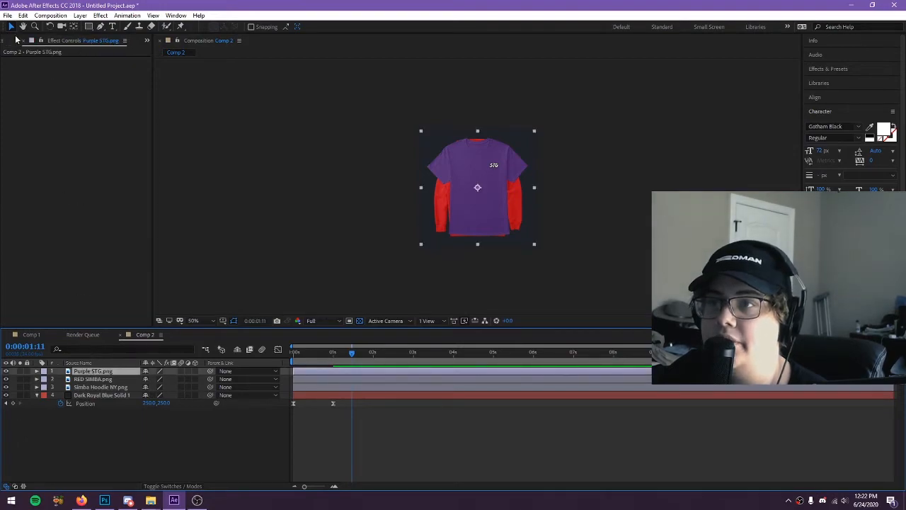
pyautogui.click(15, 41)
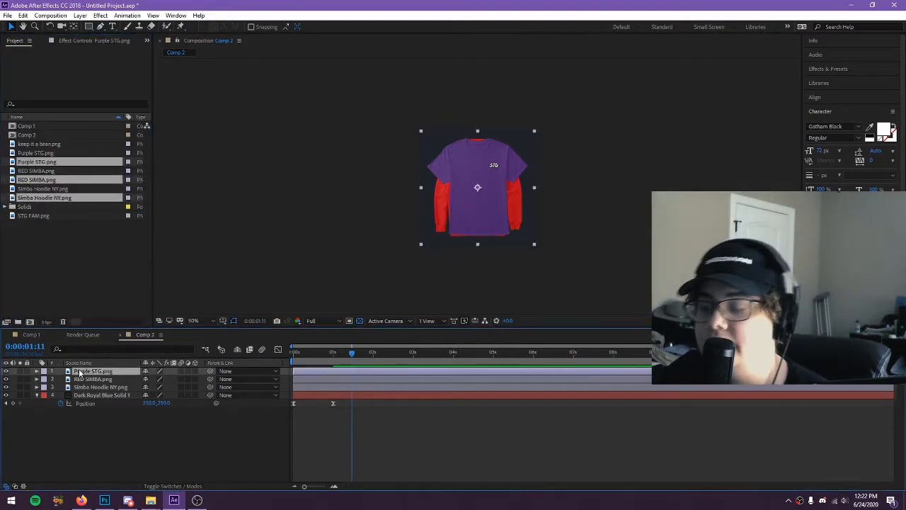
# Move to 1 second and set the scale of the RED SIMBA.png and Simba Hoodie NY.png layers to 0%
pyautogui.moveTo(354, 353); pyautogui.dragTo(333, 352)
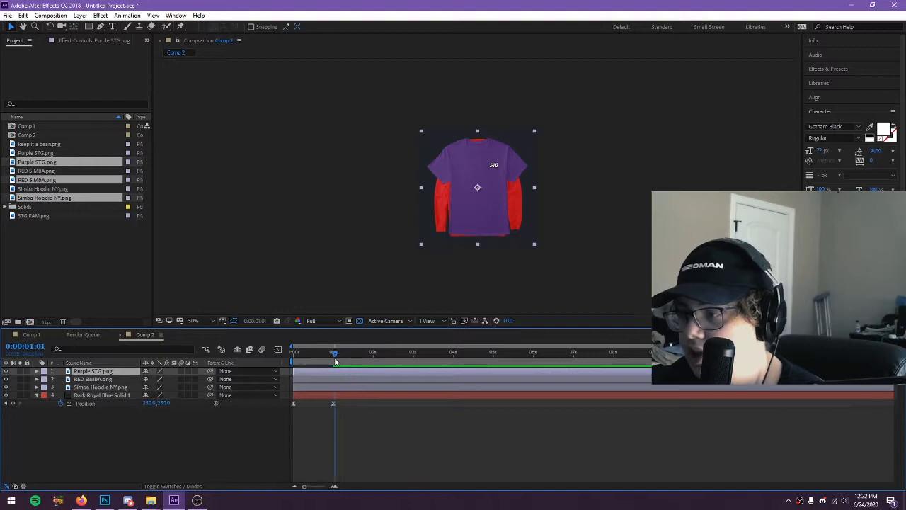
pyautogui.keyDown('shift'); pyautogui.click(93, 380); pyautogui.keyUp('shift')
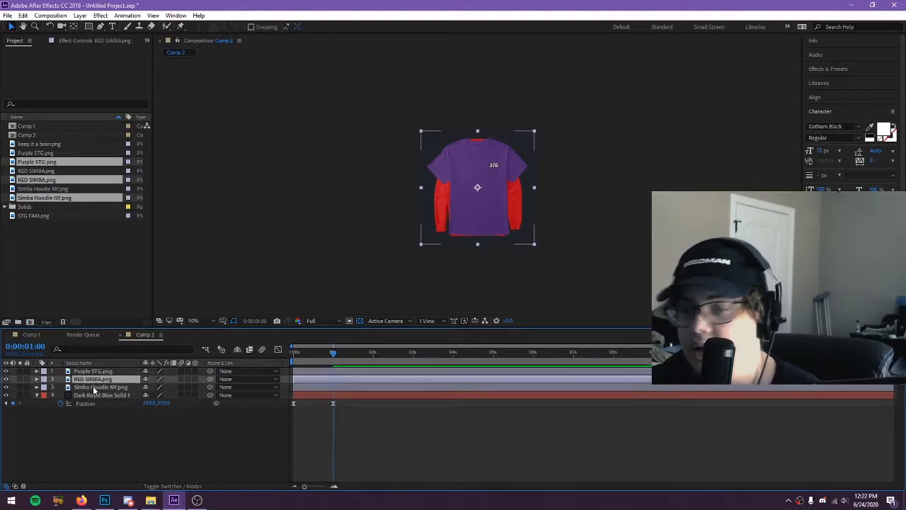
pyautogui.keyDown('shift'); pyautogui.click(95, 388); pyautogui.keyUp('shift')
pyautogui.press('s')
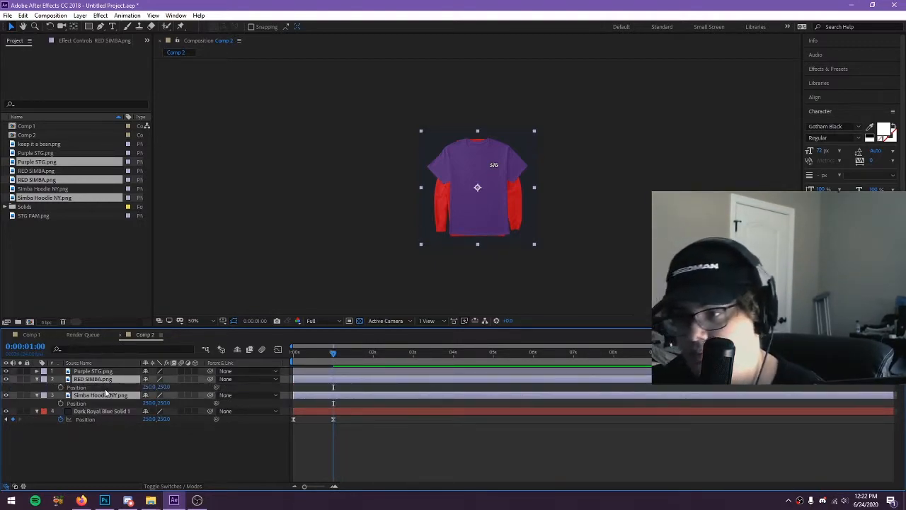
pyautogui.click(157, 387)
pyautogui.write('0')
pyautogui.press('Return')
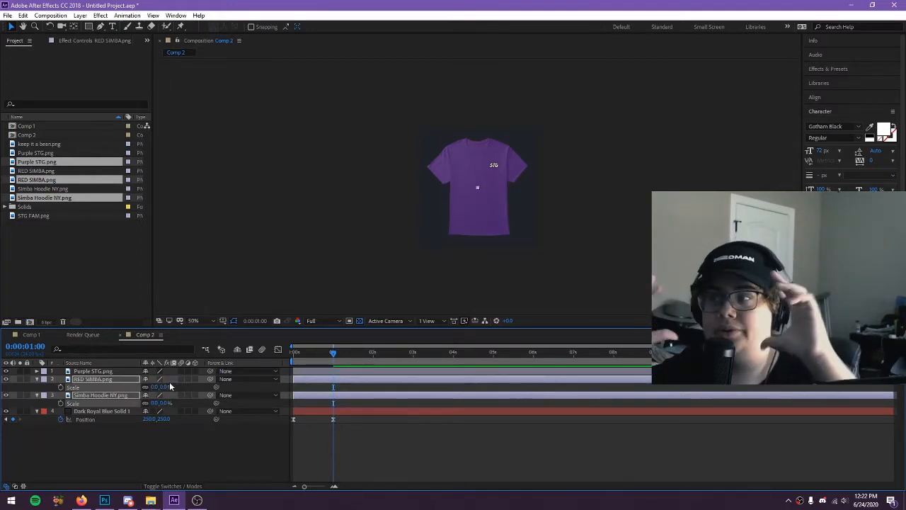
# Add a scale keyframe to the Purple STG.png layer at 1 second
pyautogui.click(128, 372)
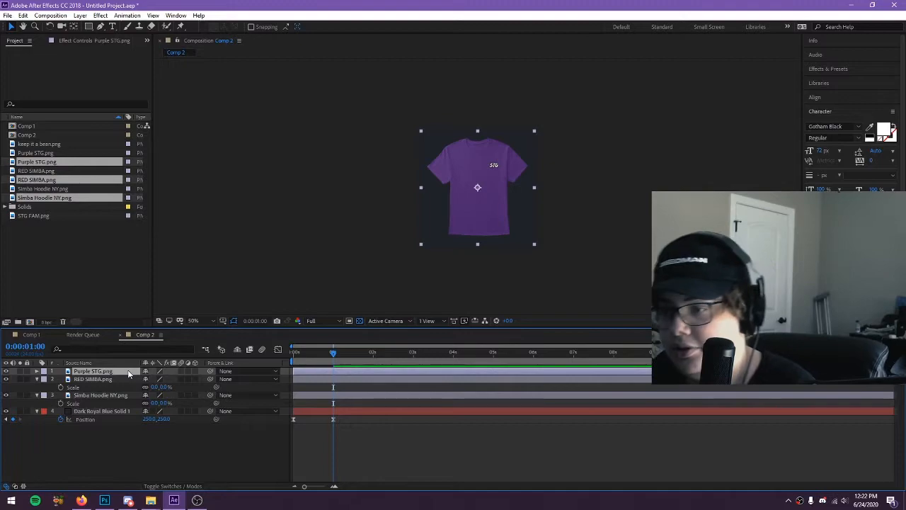
pyautogui.press('s')
pyautogui.click(60, 379)
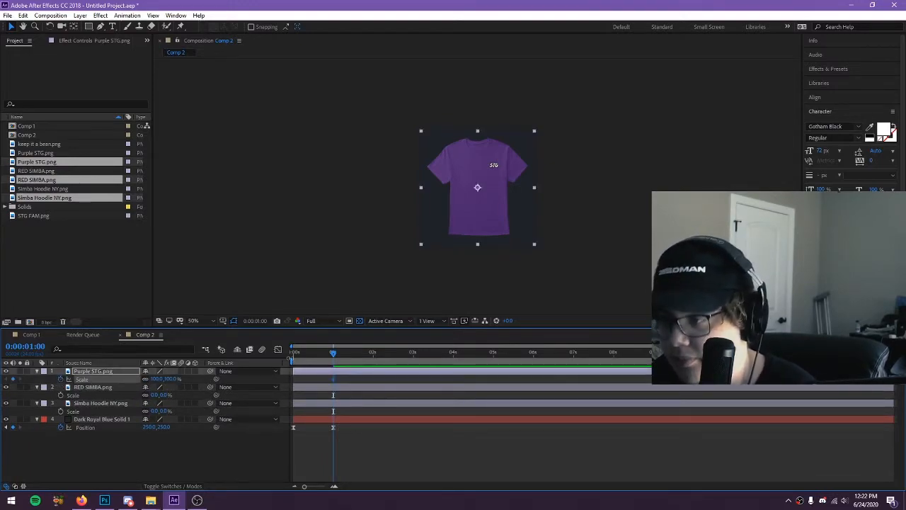
# Set the Purple STG.png layer's x position to -384 at the start of the timeline
pyautogui.moveTo(330, 354); pyautogui.dragTo(136, 379)
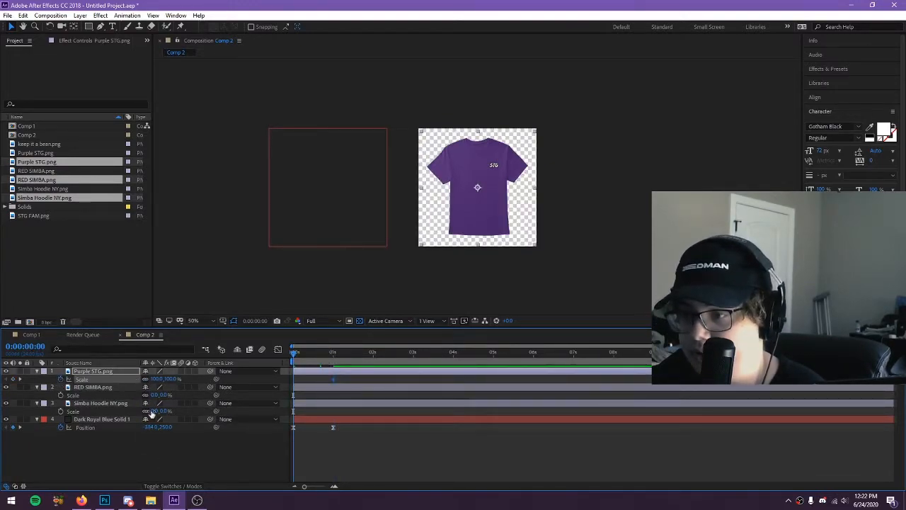
pyautogui.press('p')
pyautogui.click(151, 379)
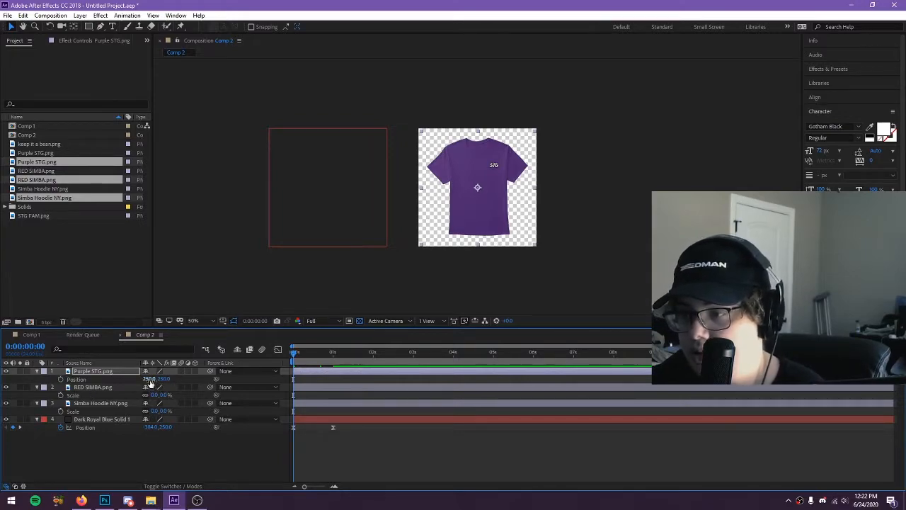
pyautogui.write('-384')
pyautogui.press('Return')
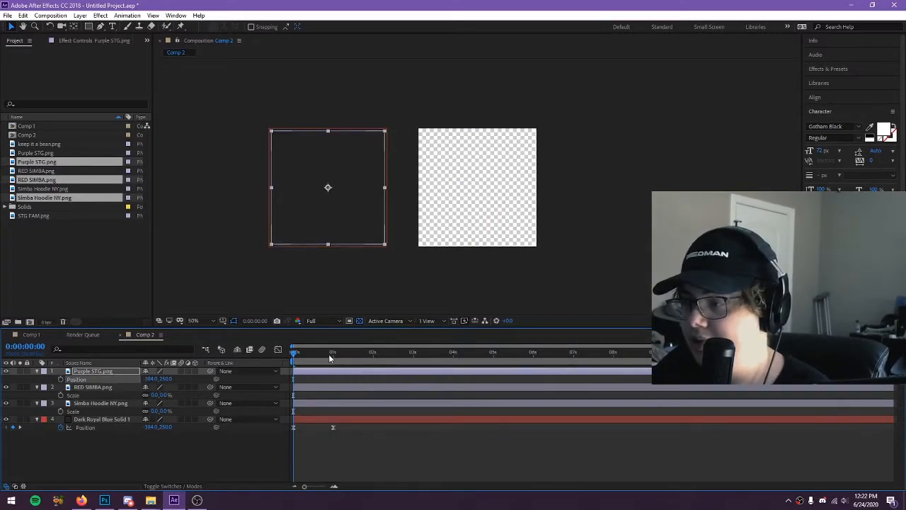
# Set the Purple STG.png layer's x position to 250 at 1 second and add a position keyframe there
pyautogui.click(332, 356)
pyautogui.moveTo(333, 358); pyautogui.dragTo(334, 358)
pyautogui.click(153, 380)
pyautogui.write('250')
pyautogui.press('Return')
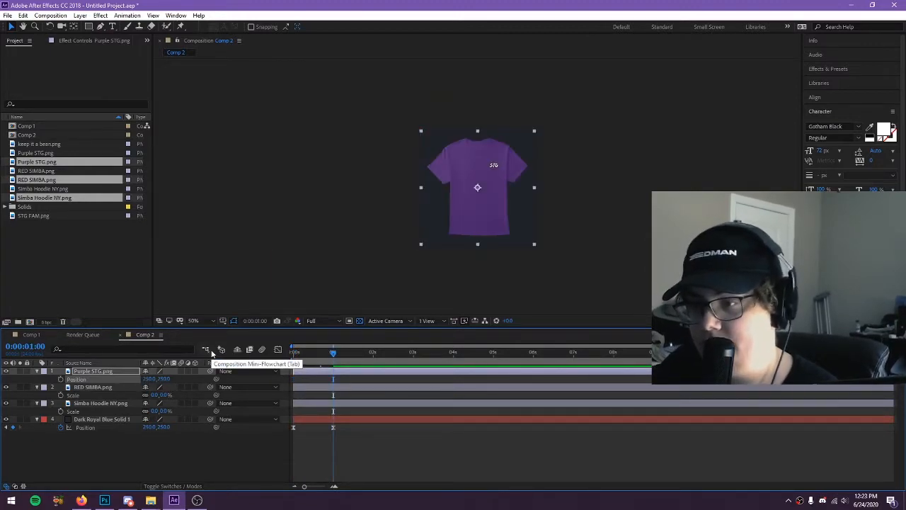
pyautogui.click(61, 379)
# Keyframe the Purple STG.png layer's x position at -384 at 0 seconds
pyautogui.moveTo(334, 355); pyautogui.dragTo(189, 368)
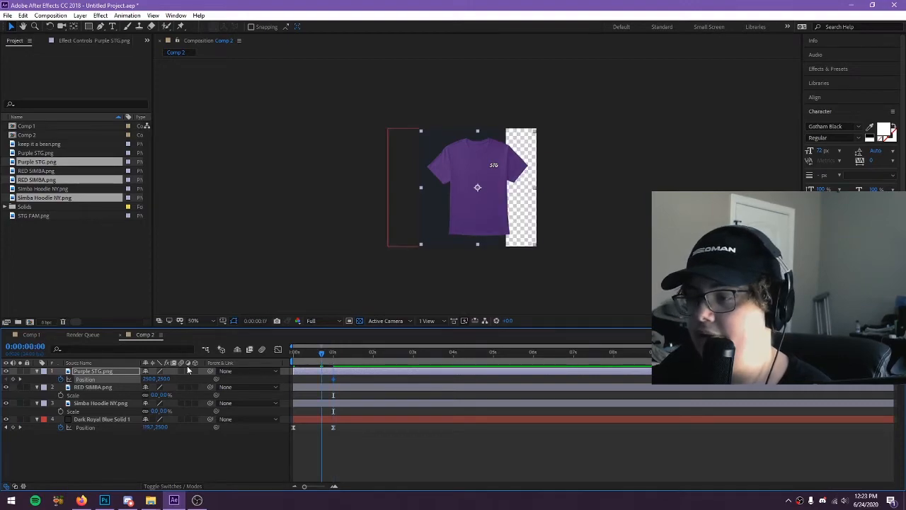
pyautogui.click(148, 379)
pyautogui.write('-384')
pyautogui.press('Return')
# Apply Easy Ease to the Purple STG.png position keyframes and preview the shirt sliding in with the solid
pyautogui.press('space')
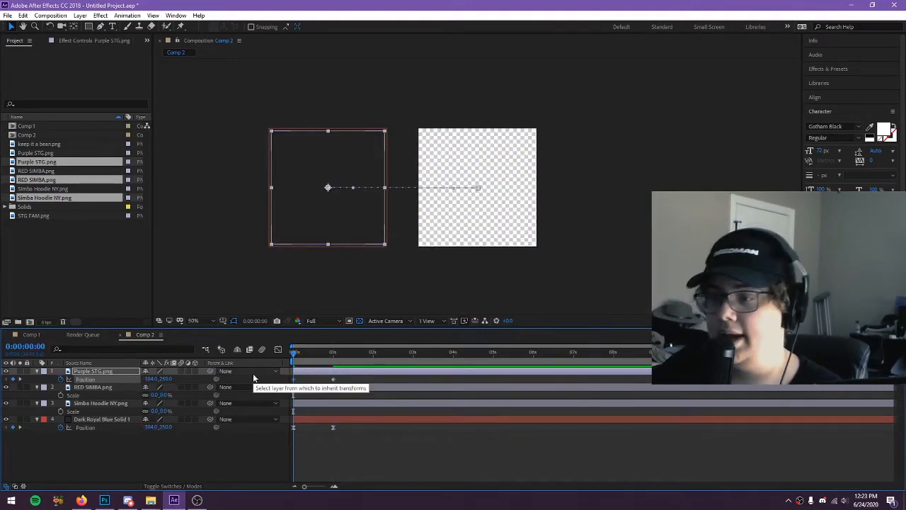
pyautogui.press('space')
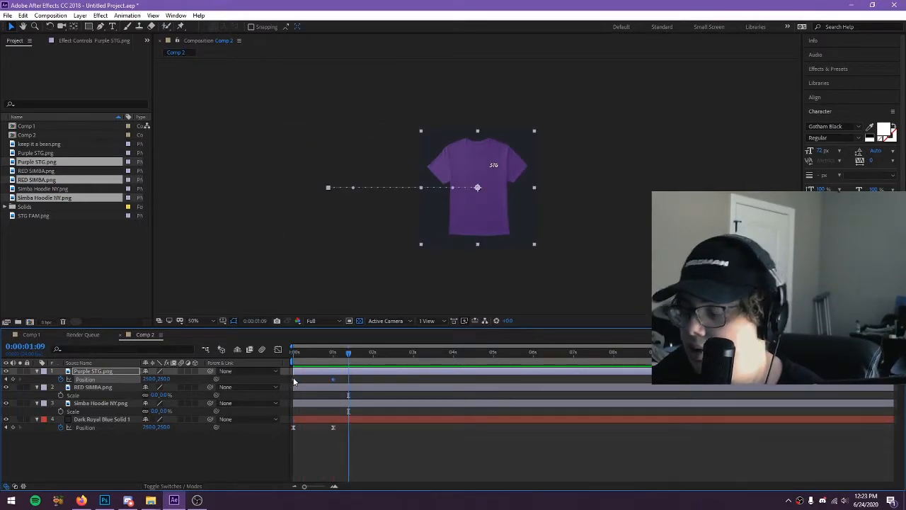
pyautogui.moveTo(348, 354); pyautogui.dragTo(194, 363)
pyautogui.press('space')
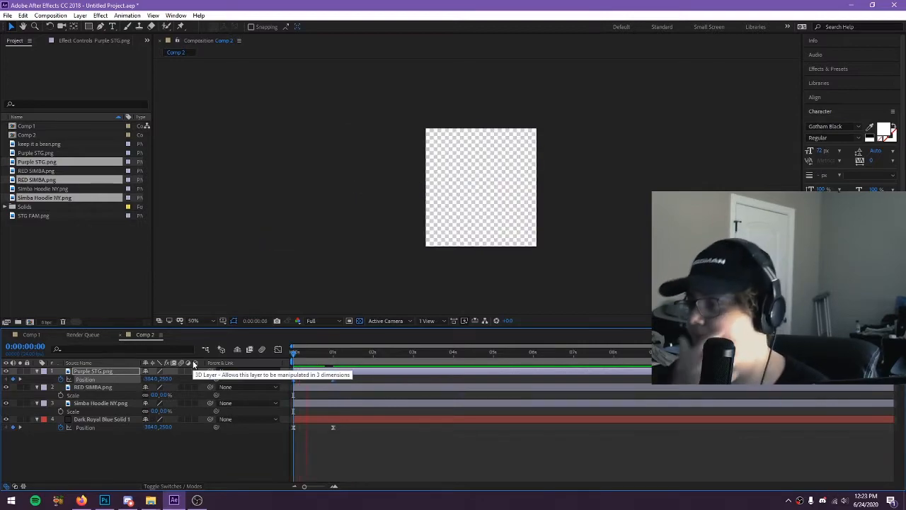
pyautogui.press('space')
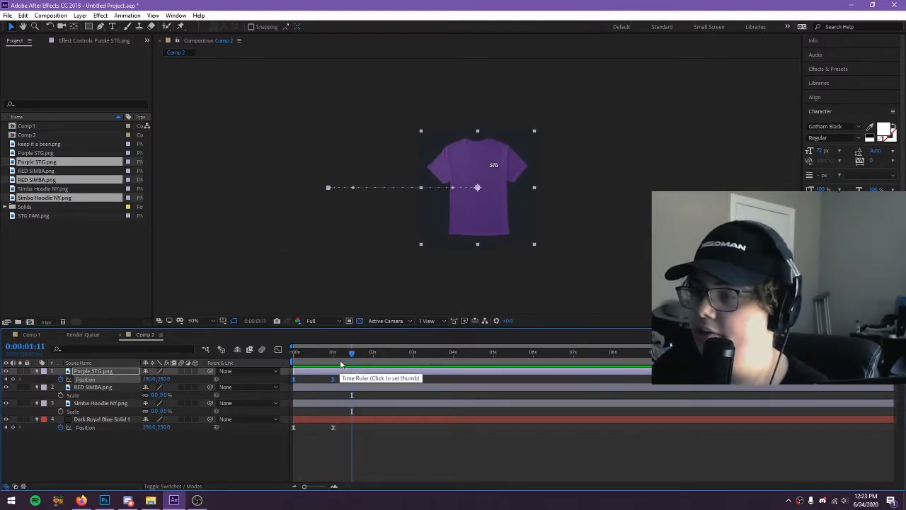
# Shift the Purple STG.png layer's position keyframes a few frames later and preview the delayed slide-in
pyautogui.moveTo(339, 354); pyautogui.dragTo(338, 380)
pyautogui.press('space')
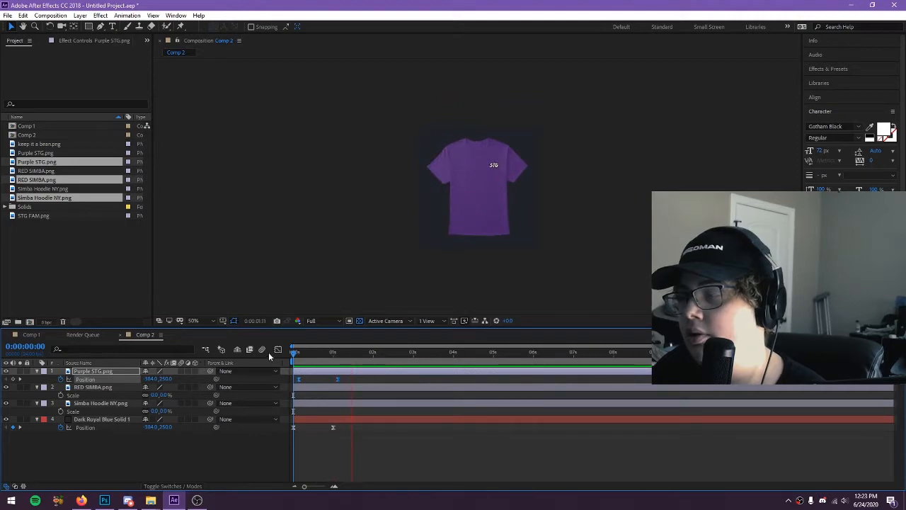
pyautogui.click(353, 358)
# Add a scale keyframe at 3 seconds to the Purple STG.png layer
pyautogui.moveTo(357, 357); pyautogui.dragTo(373, 360)
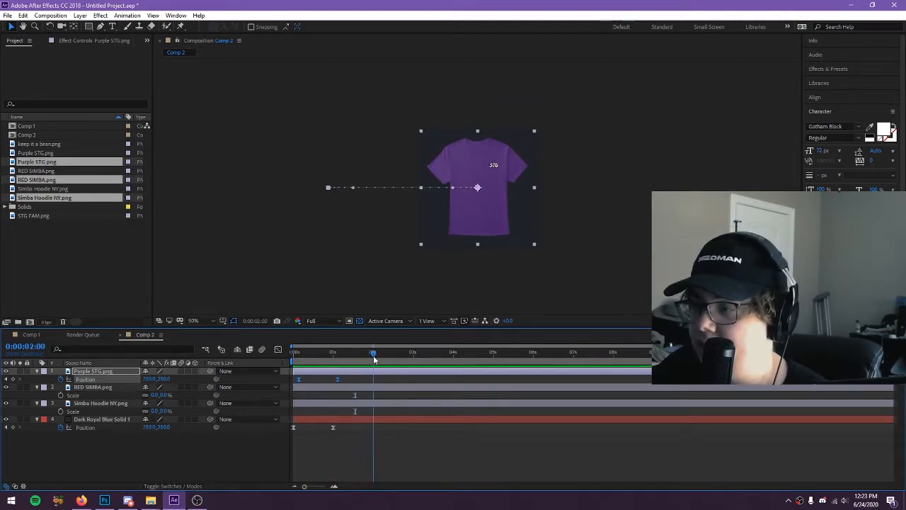
pyautogui.press('s')
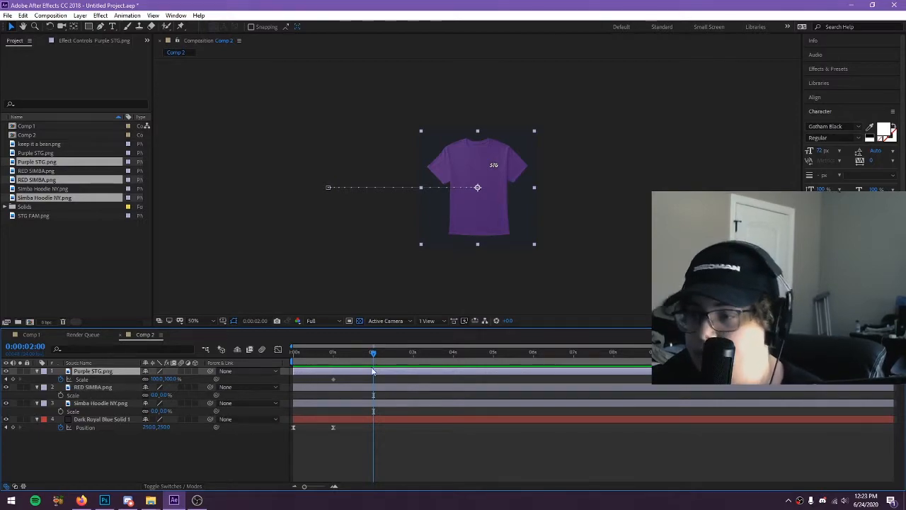
pyautogui.click(414, 360)
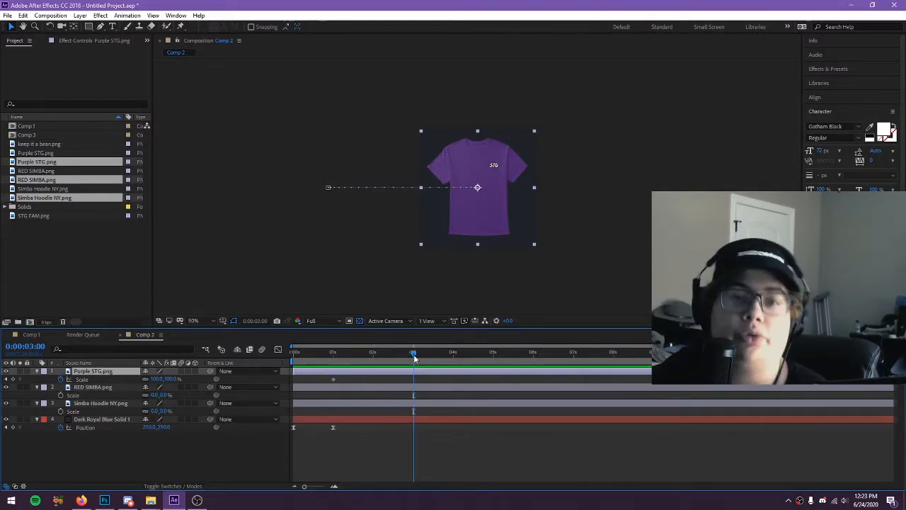
pyautogui.click(13, 379)
# Set the Purple STG.png layer's scale to 0% at 4 seconds and apply Easy Ease to the scale keyframes
pyautogui.moveTo(412, 355)
pyautogui.mouseDown()
pyautogui.moveTo(393, 352)
pyautogui.moveTo(414, 352)
pyautogui.mouseUp()
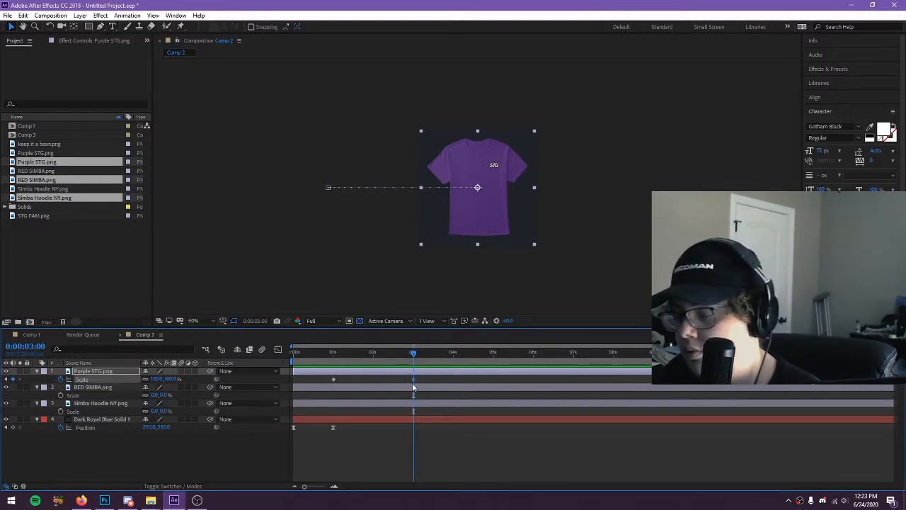
pyautogui.click(453, 355)
pyautogui.click(158, 378)
pyautogui.write('0')
pyautogui.press('Return')
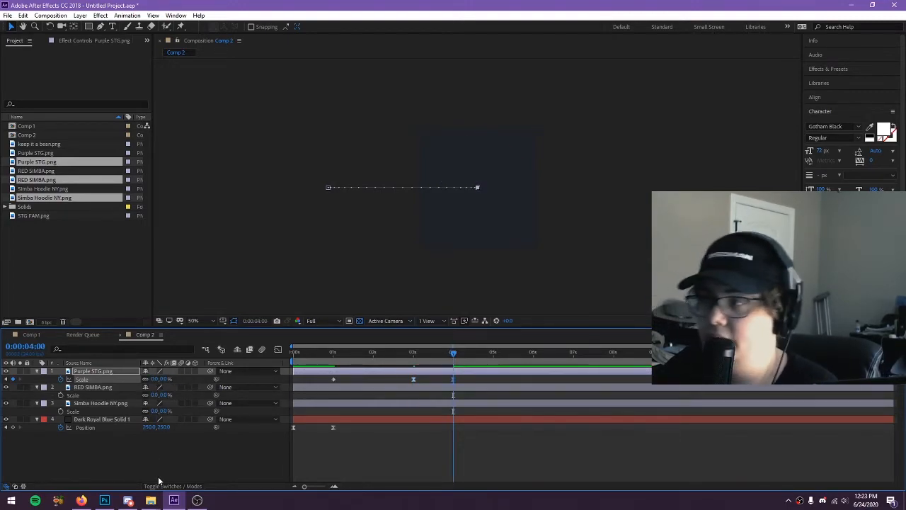
pyautogui.click(150, 465)
# Keyframe the RED SIMBA.png layer's scale at 0% at 3 seconds and 100% at 4 seconds with Easy Ease
pyautogui.click(106, 387)
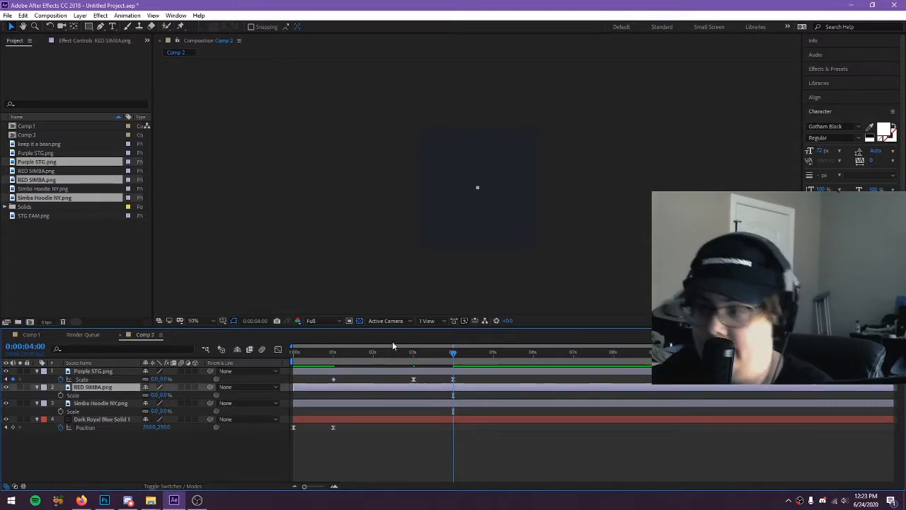
pyautogui.click(414, 354)
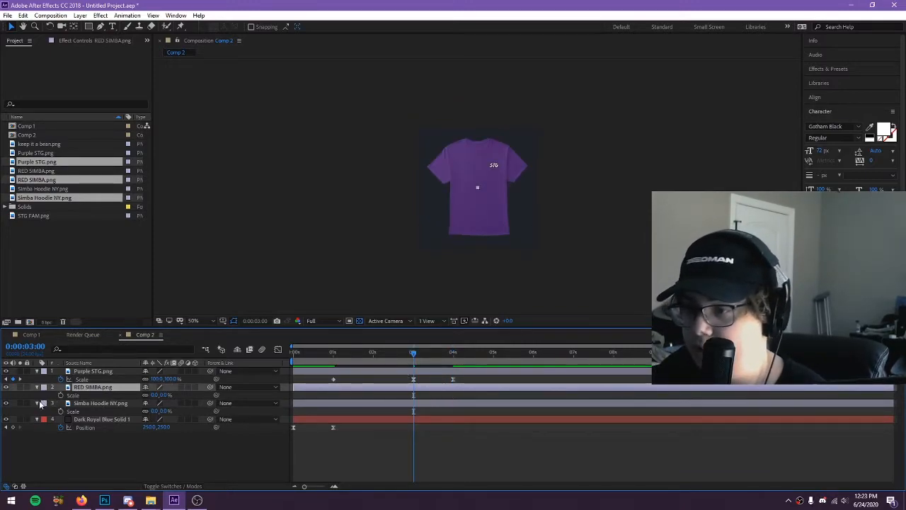
pyautogui.click(65, 396)
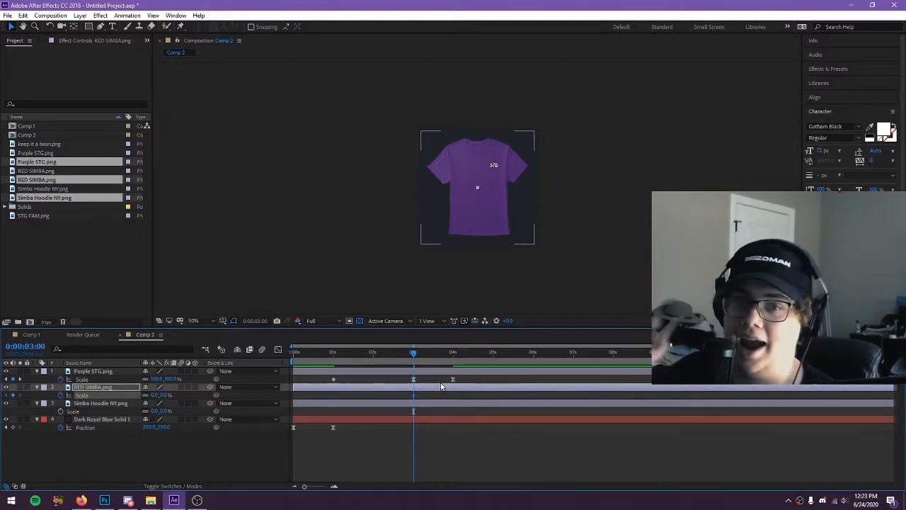
pyautogui.click(454, 358)
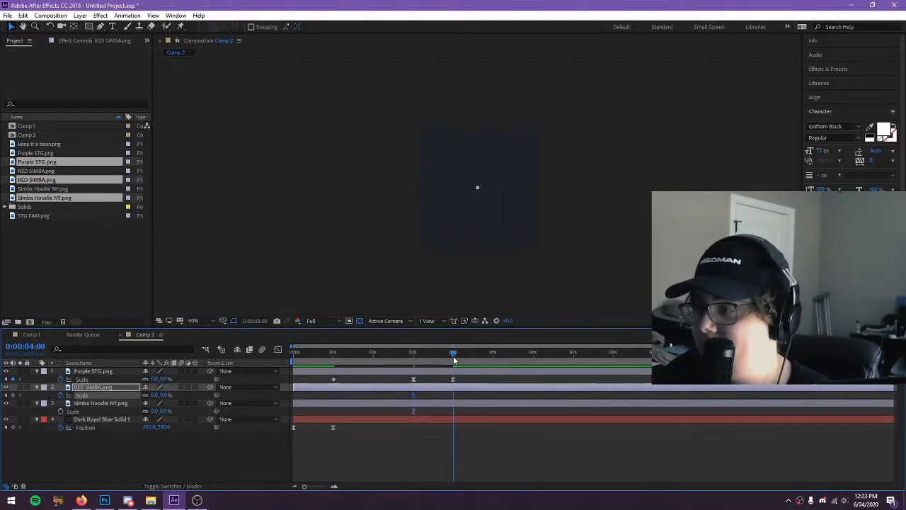
pyautogui.click(155, 394)
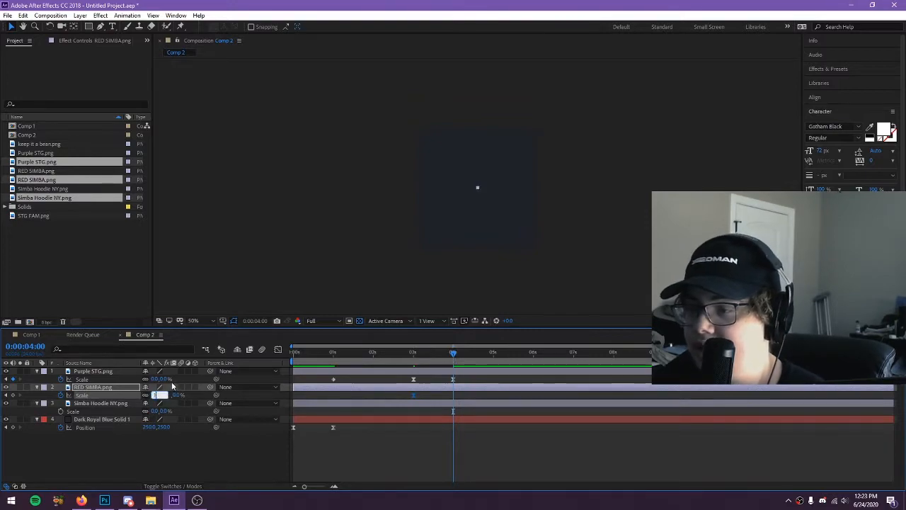
pyautogui.write('100')
pyautogui.press('Return')
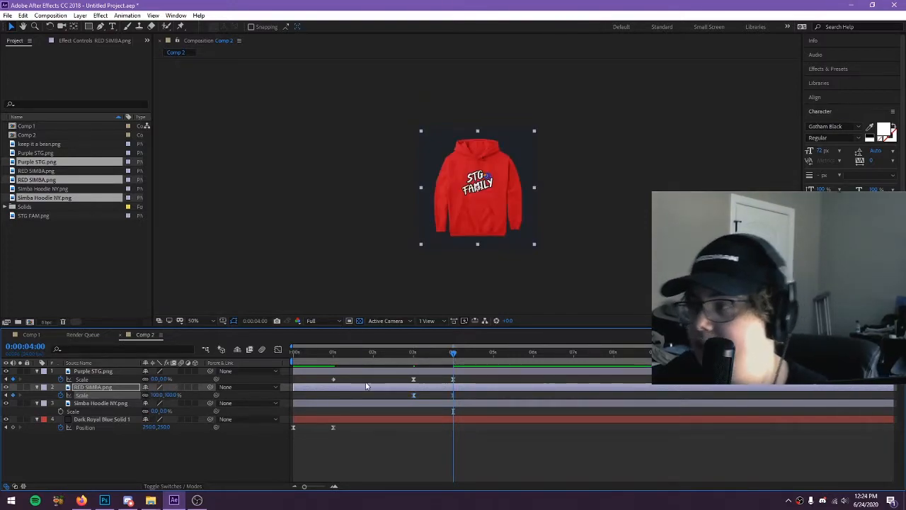
# Apply Easy Ease to the Purple STG.png scale keyframe at 1 second and preview the shirt-to-hoodie scale swap
pyautogui.click(413, 354)
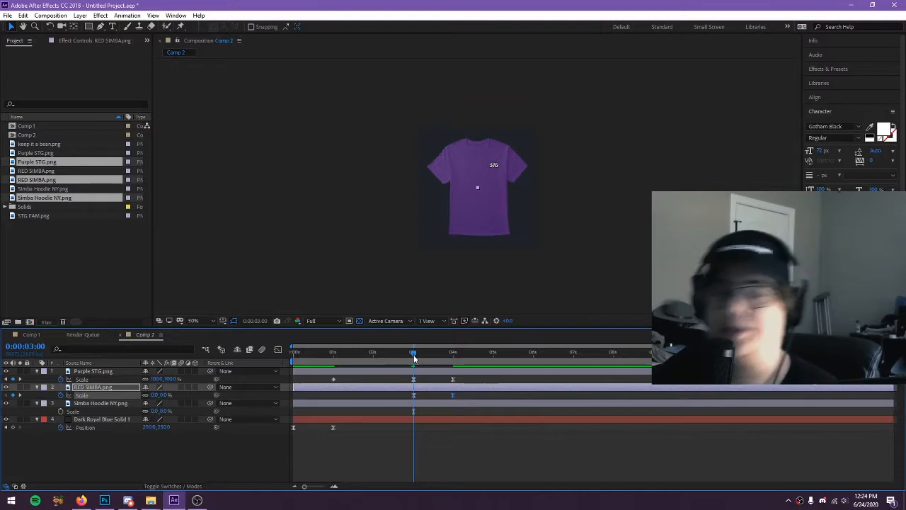
pyautogui.click(333, 380)
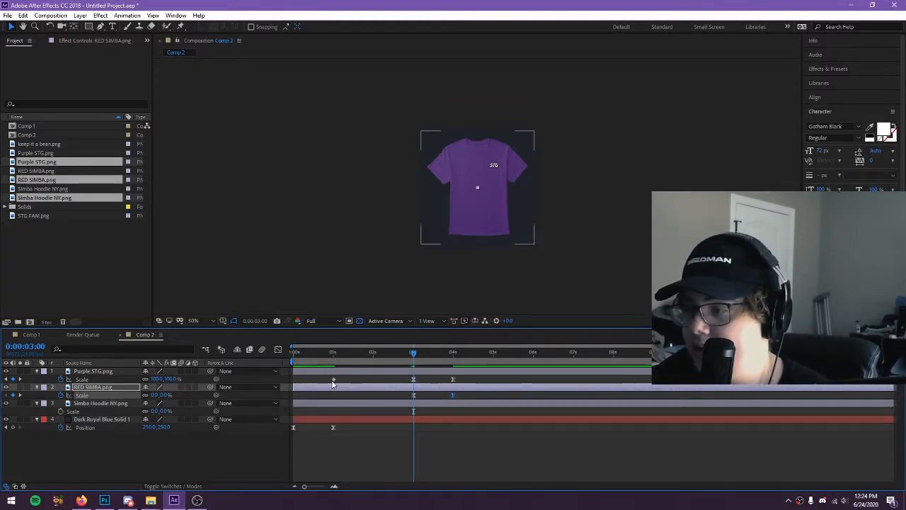
pyautogui.moveTo(414, 352)
pyautogui.mouseDown()
pyautogui.moveTo(404, 356)
pyautogui.moveTo(415, 358)
pyautogui.mouseUp()
pyautogui.click(238, 449)
pyautogui.press('space')
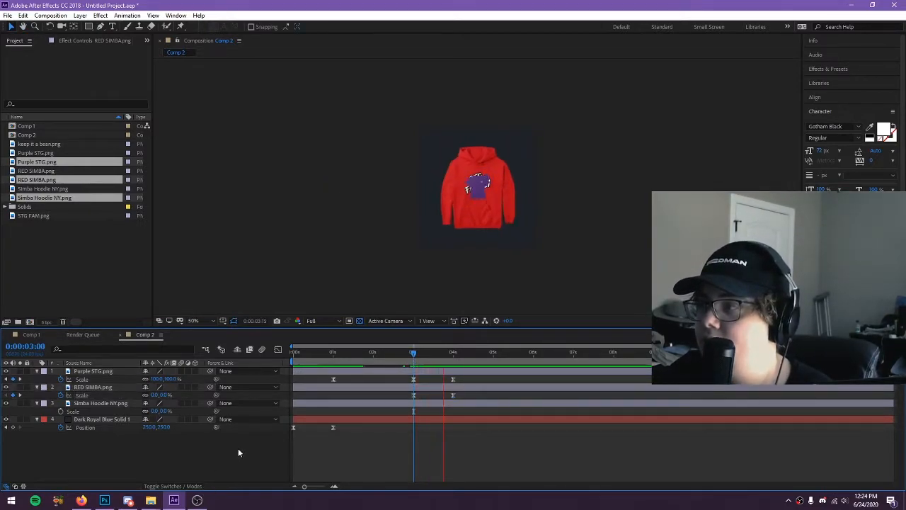
pyautogui.moveTo(402, 356); pyautogui.dragTo(414, 357)
pyautogui.press('space')
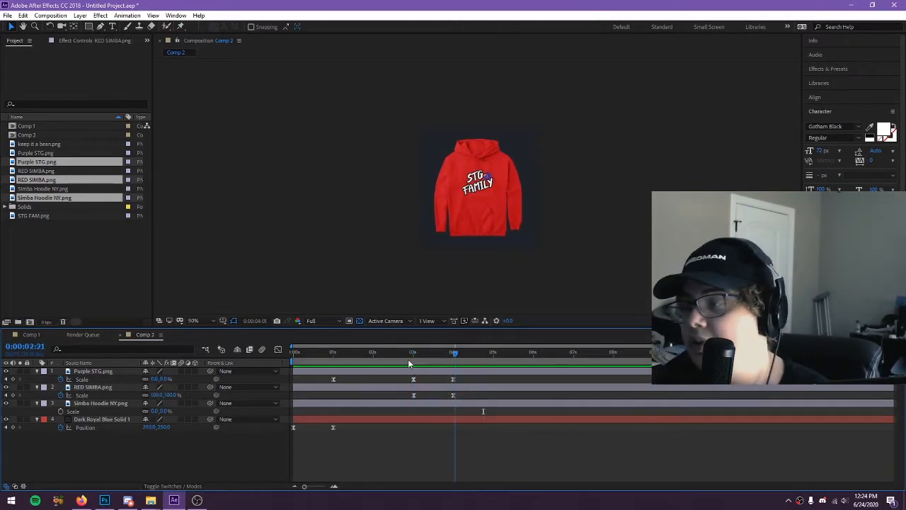
pyautogui.press('space')
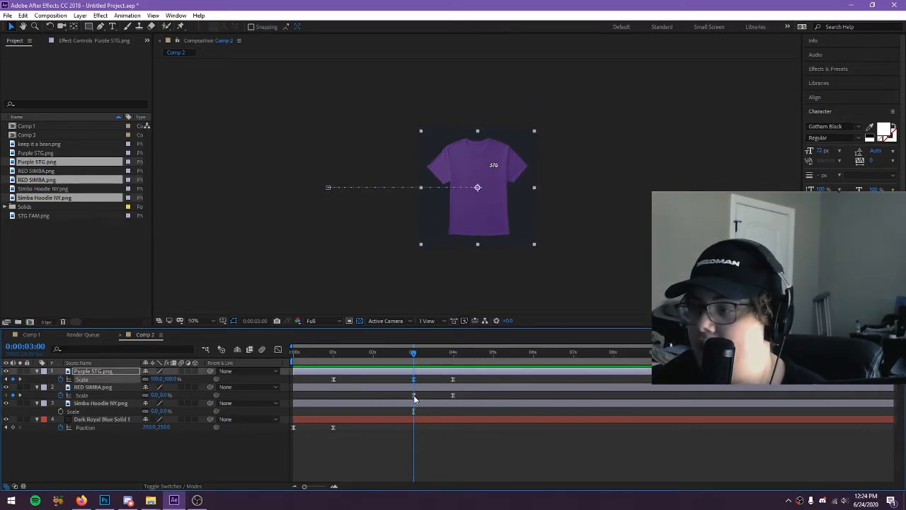
# Delete the scale keyframes at 3 and 4 seconds on the Purple STG.png and RED SIMBA.png layers
pyautogui.click(414, 395)
pyautogui.keyDown('shift'); pyautogui.click(454, 393); pyautogui.keyUp('shift')
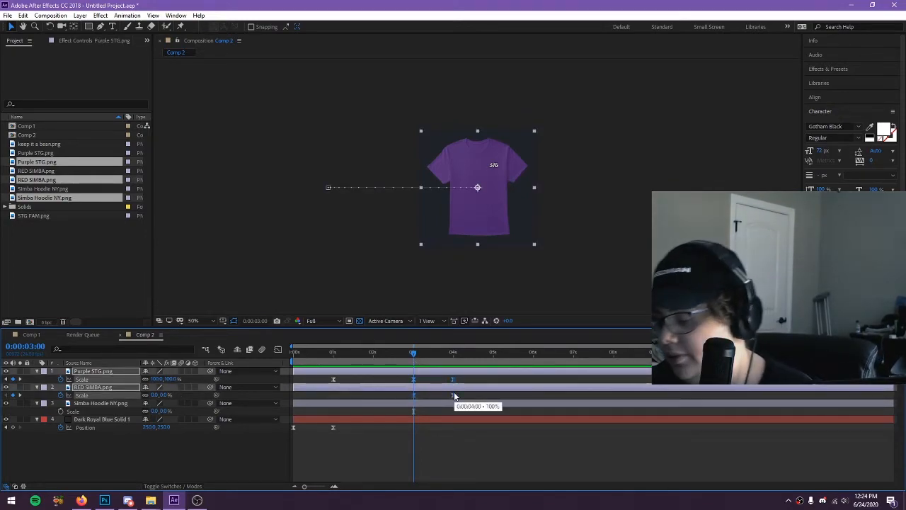
pyautogui.press('Delete')
# Set the scale of the RED SIMBA.png and Simba Hoodie NY.png layers to 100%
pyautogui.click(334, 353)
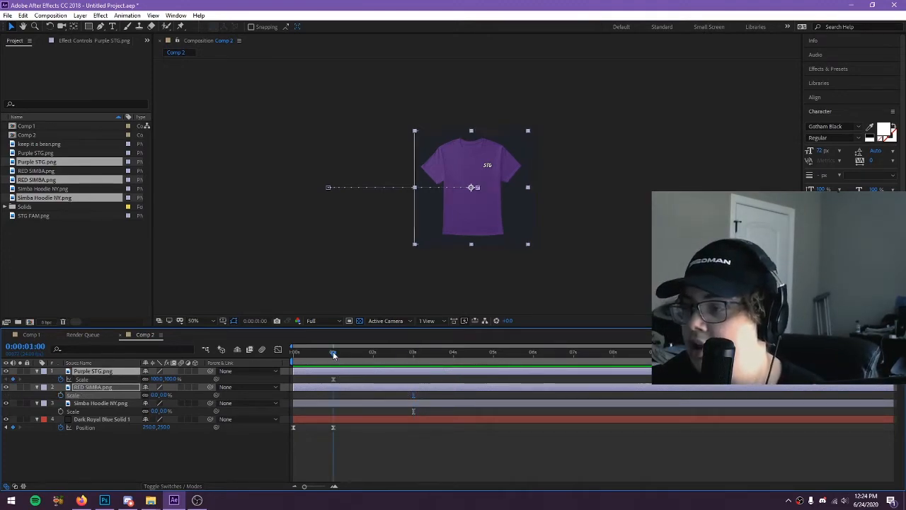
pyautogui.write('100')
pyautogui.press('Return')
pyautogui.click(154, 411)
pyautogui.write('100')
pyautogui.press('Return')
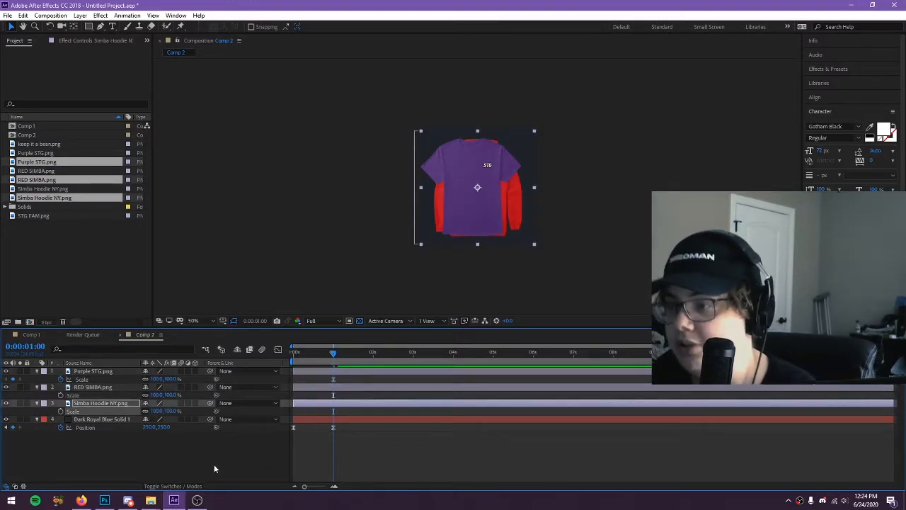
pyautogui.click(214, 464)
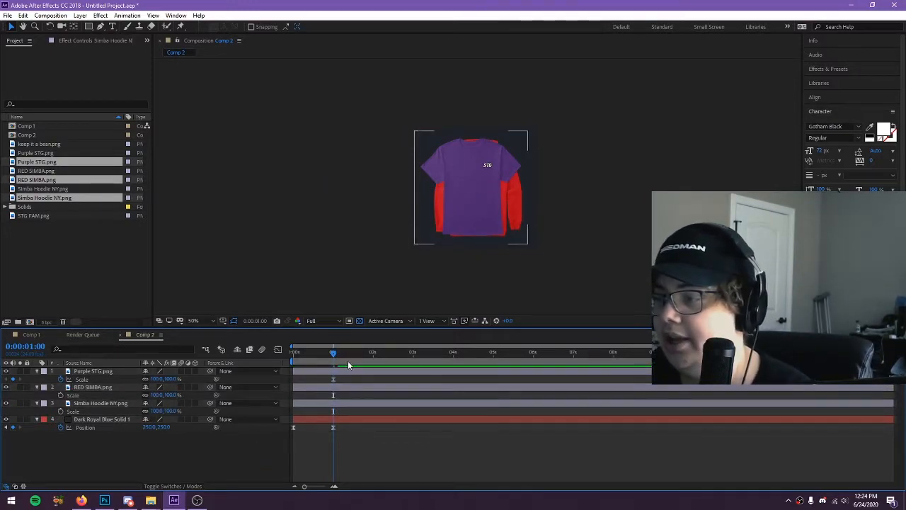
# Show the RED SIMBA.png layer's position property and move the current time to 3 seconds
pyautogui.click(94, 388)
pyautogui.click(103, 372)
pyautogui.click(103, 386)
pyautogui.click(104, 364)
pyautogui.click(105, 372)
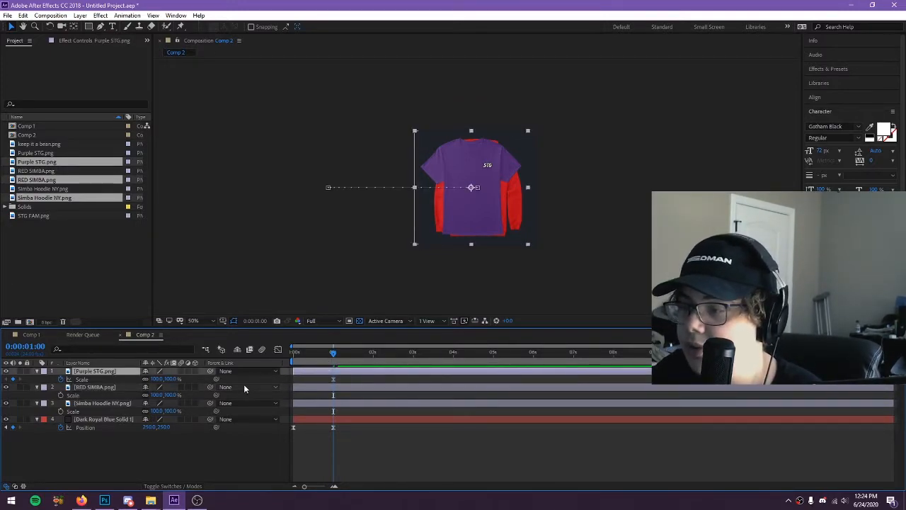
pyautogui.click(113, 390)
pyautogui.press('p')
pyautogui.moveTo(383, 356); pyautogui.dragTo(415, 357)
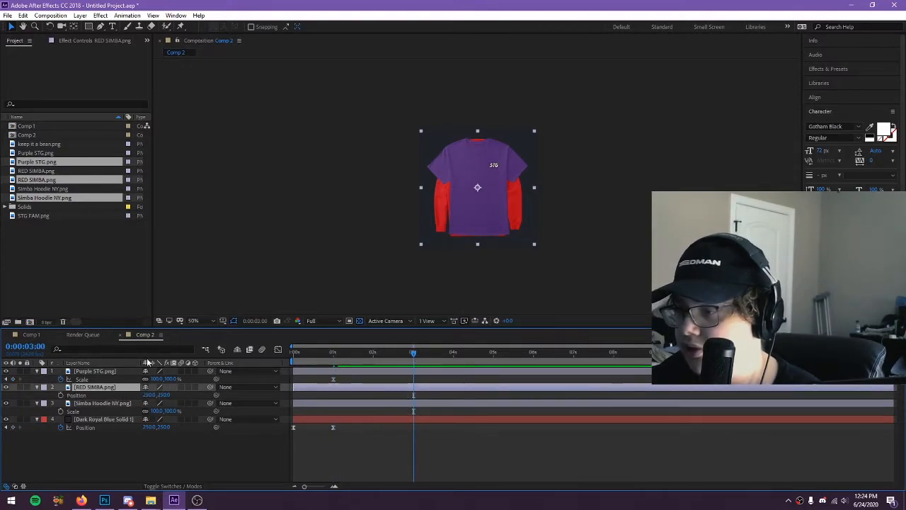
# Keyframe the Purple STG.png position at 3 seconds, then slide it out of frame to x about 1015 at 4 seconds
pyautogui.click(95, 372)
pyautogui.press('p')
pyautogui.click(13, 379)
pyautogui.click(454, 354)
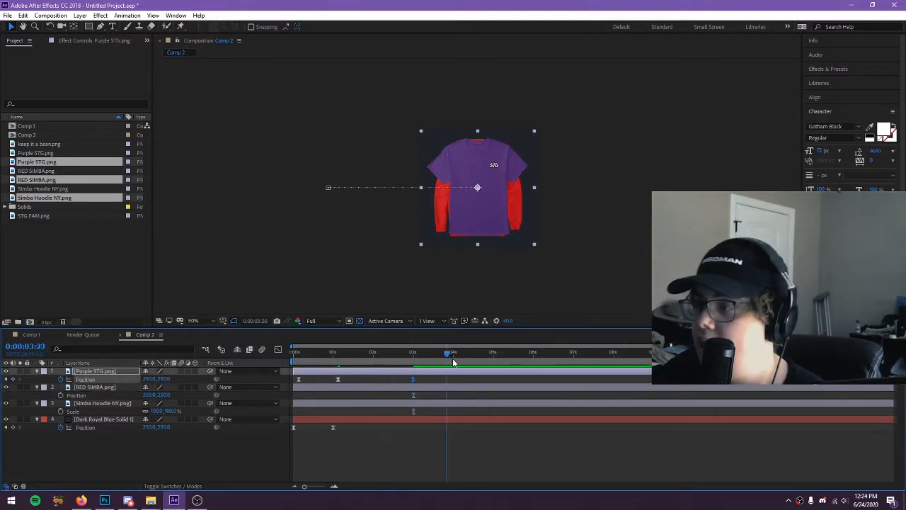
pyautogui.moveTo(249, 374); pyautogui.dragTo(414, 364)
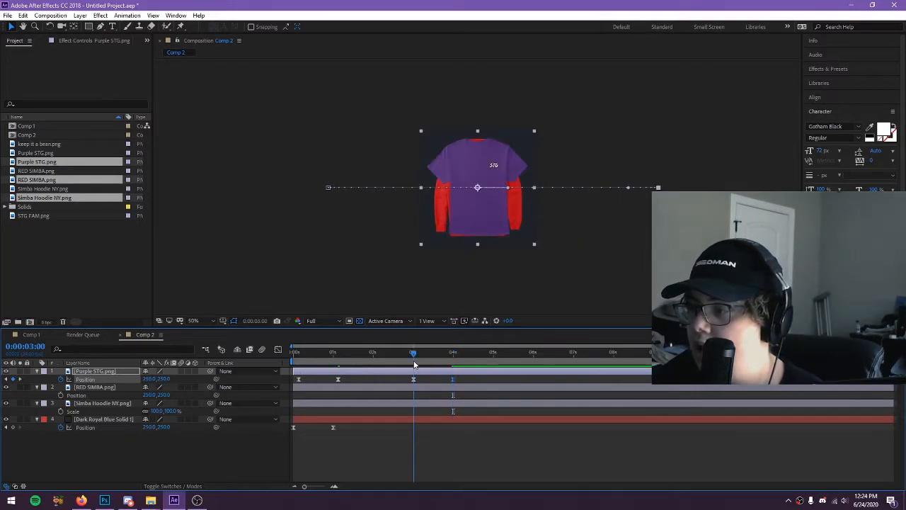
# Add a position keyframe to the RED SIMBA.png layer at 4 seconds
pyautogui.click(93, 386)
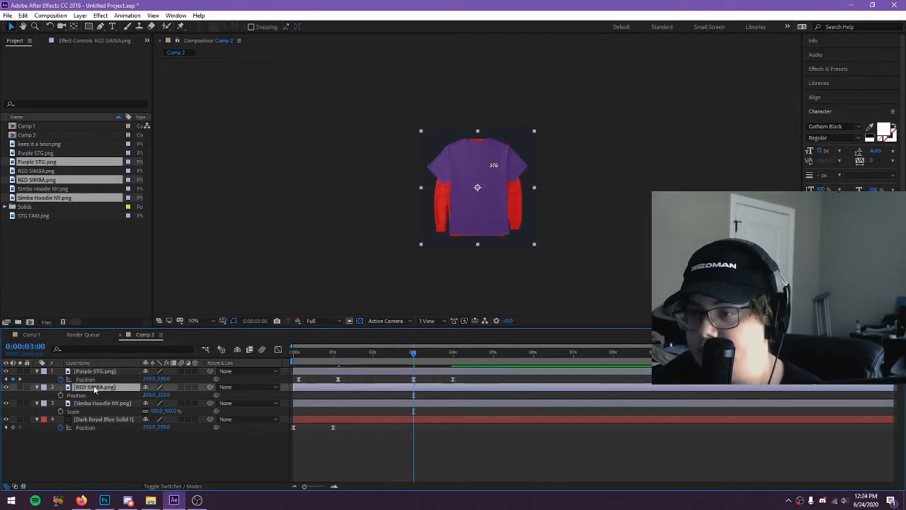
pyautogui.click(454, 355)
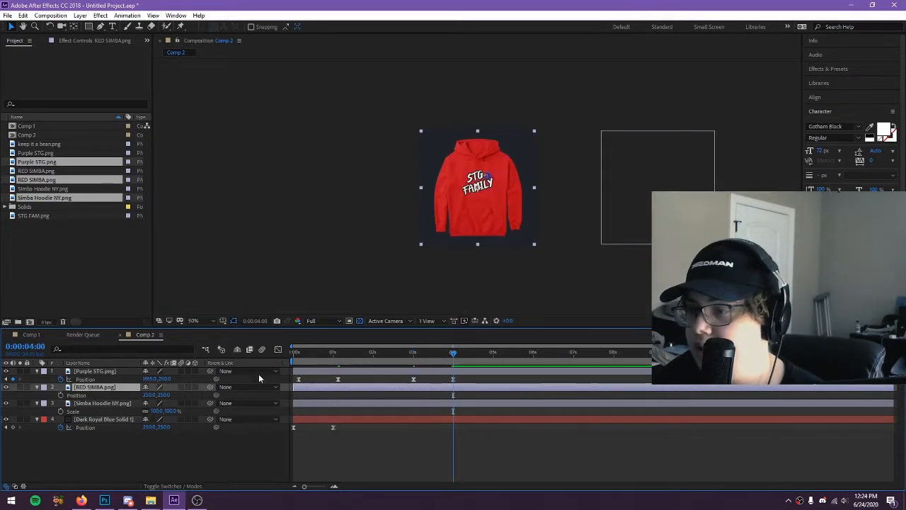
pyautogui.click(61, 395)
# Try setting the Dark Royal Blue Solid 1 layer's x position to -384 at 3 seconds and undo it
pyautogui.click(412, 355)
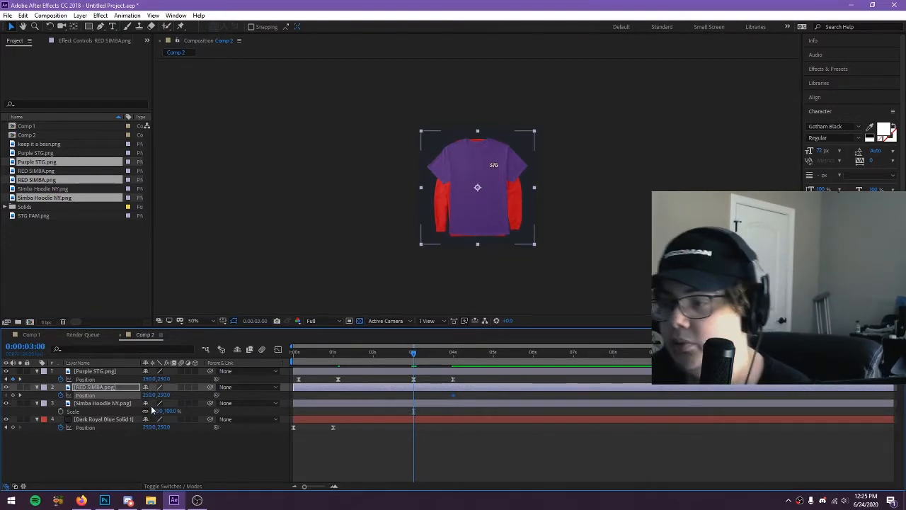
pyautogui.click(333, 352)
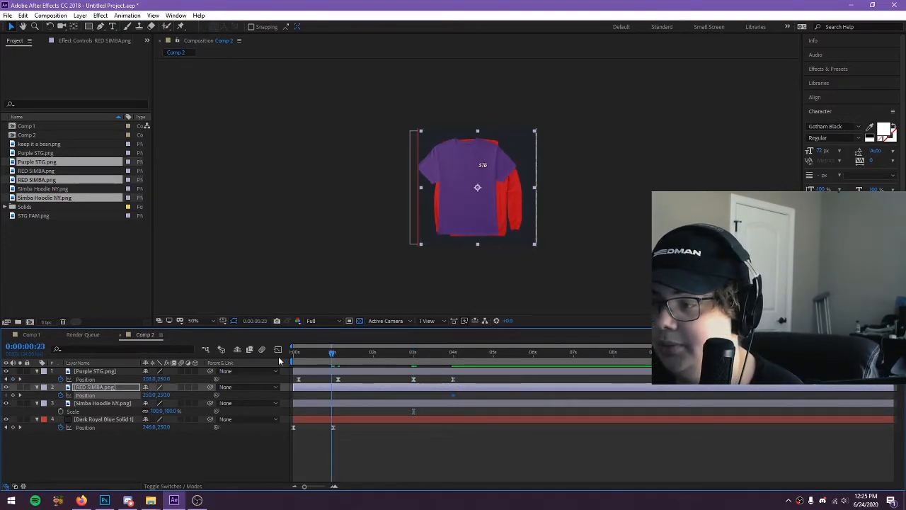
pyautogui.click(429, 352)
pyautogui.moveTo(459, 353); pyautogui.dragTo(414, 352)
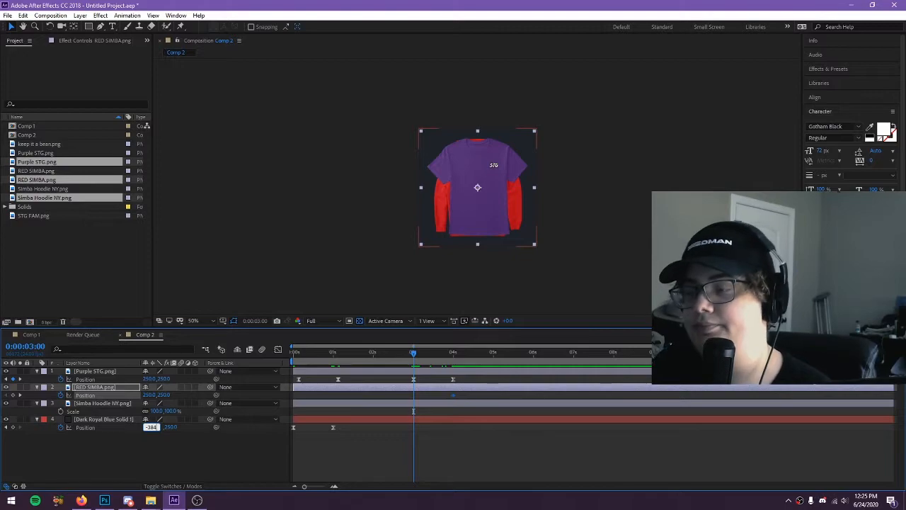
pyautogui.press('Return')
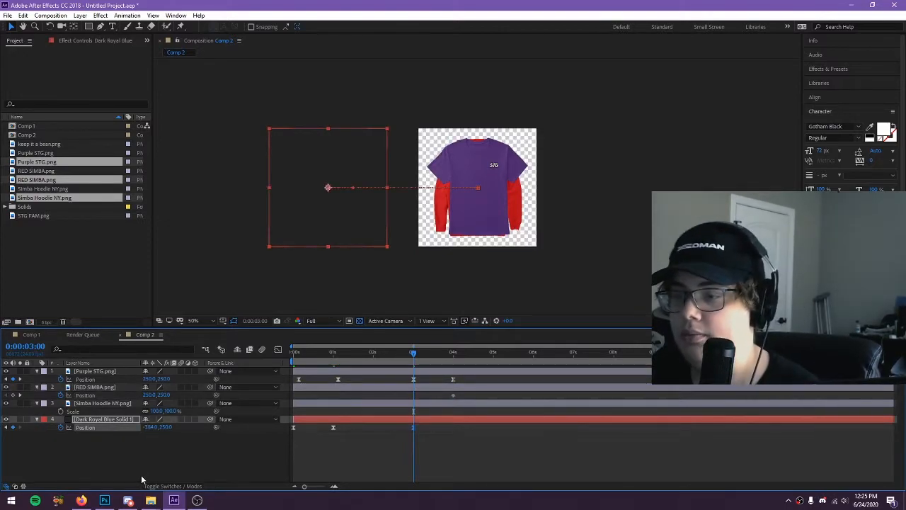
pyautogui.hotkey('ctrl', 'z')
# Set the RED SIMBA.png layer's x position to -384 at 3 seconds and hide the Simba Hoodie NY.png layer
pyautogui.click(98, 388)
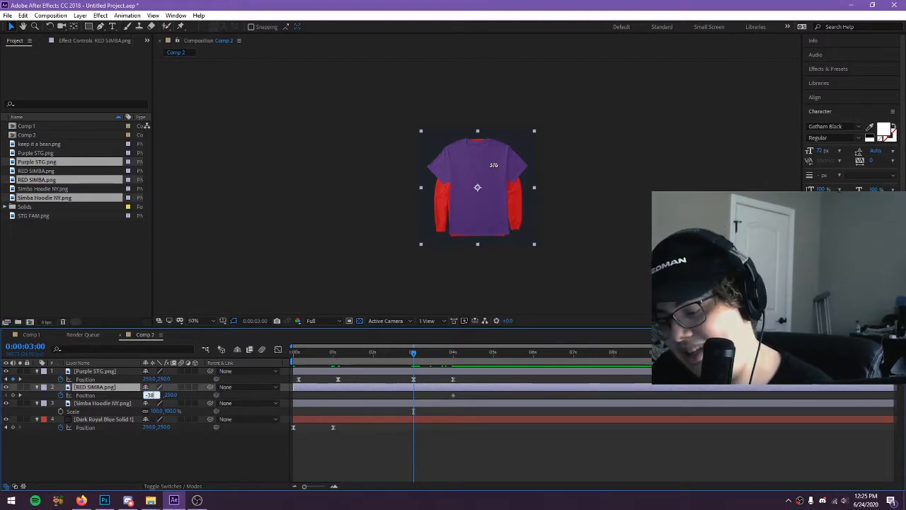
pyautogui.press('Return')
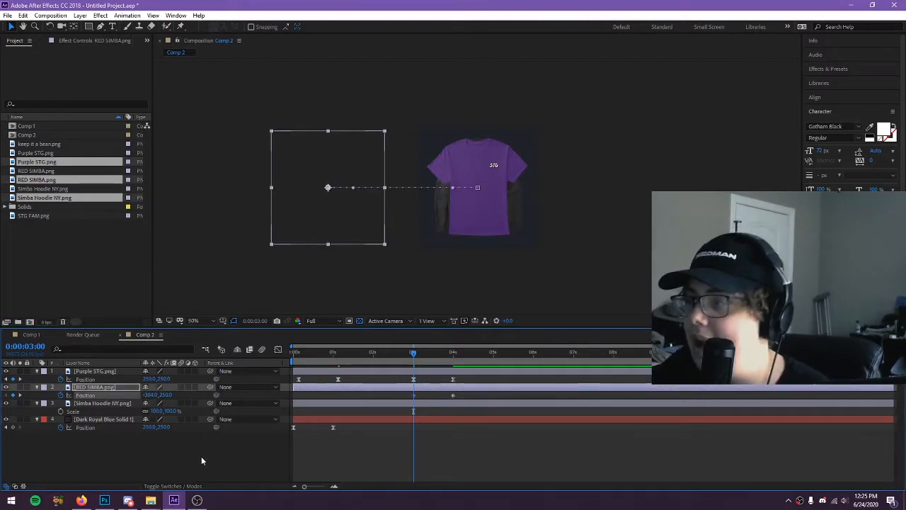
pyautogui.click(34, 404)
pyautogui.click(116, 444)
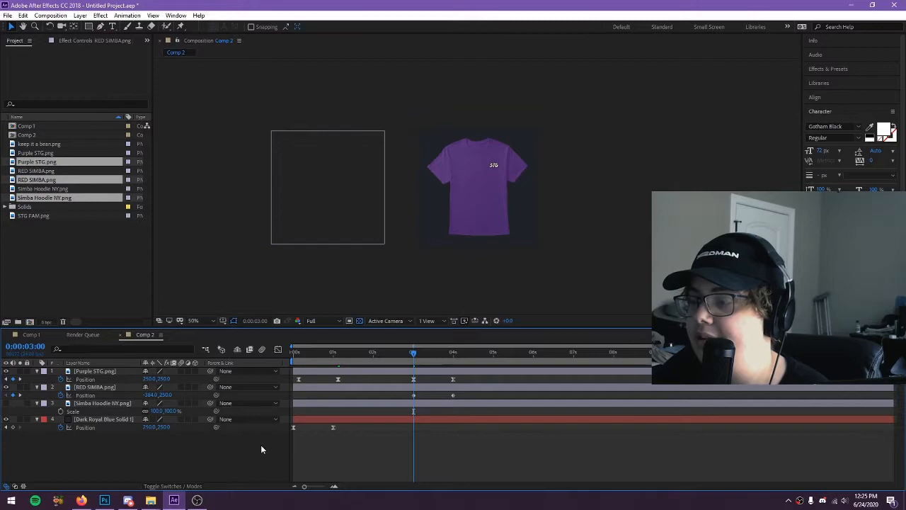
# Apply Easy Ease to the RED SIMBA.png position keyframes at 3 and 4 seconds and preview the animation from the start
pyautogui.click(414, 396)
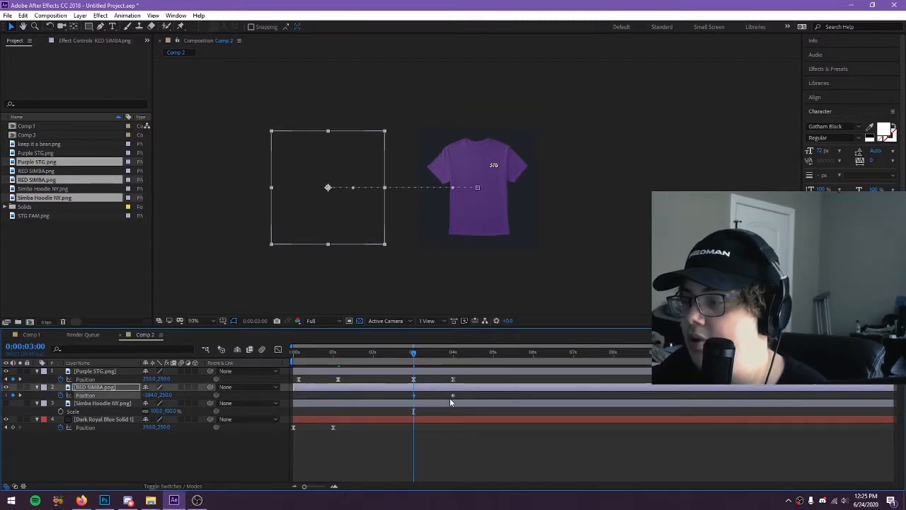
pyautogui.click(213, 452)
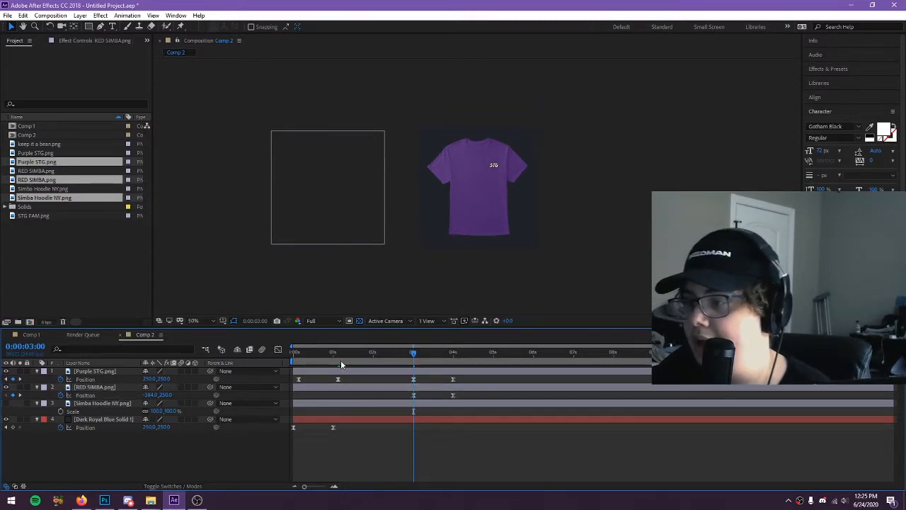
pyautogui.press('space')
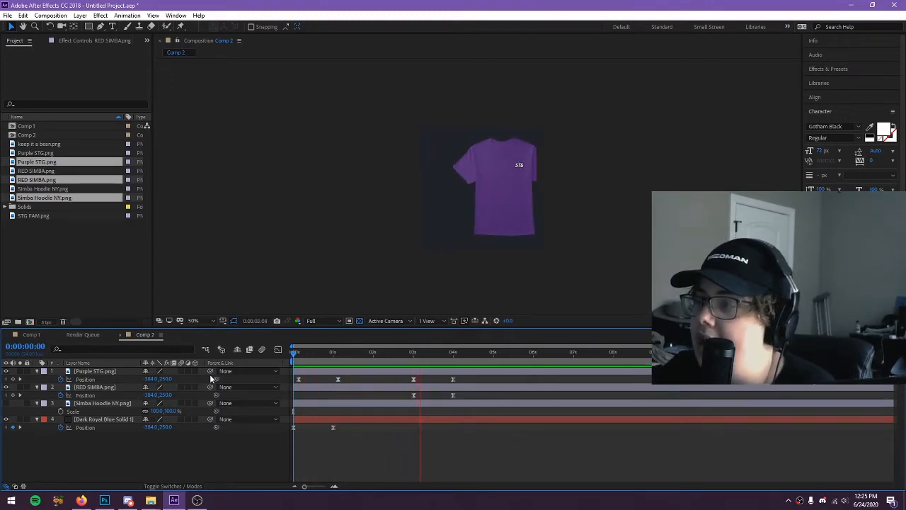
pyautogui.press('space')
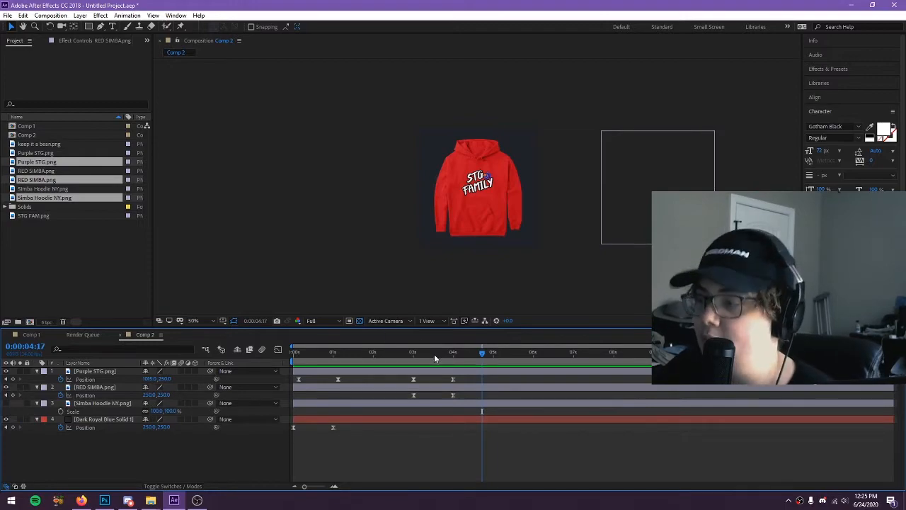
# Go to the 4-second mark and delete the Simba Hoodie NY.png layer from the composition
pyautogui.click(455, 352)
pyautogui.click(453, 352)
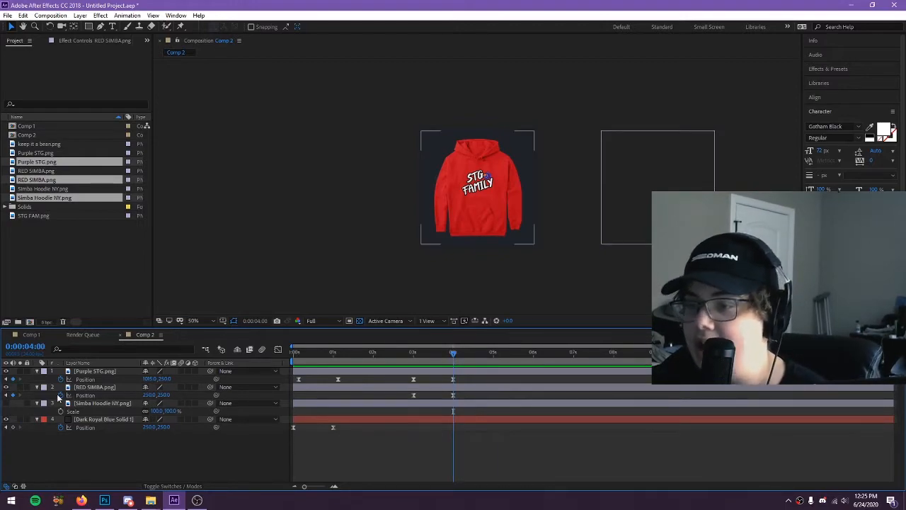
pyautogui.click(92, 404)
pyautogui.press('Delete')
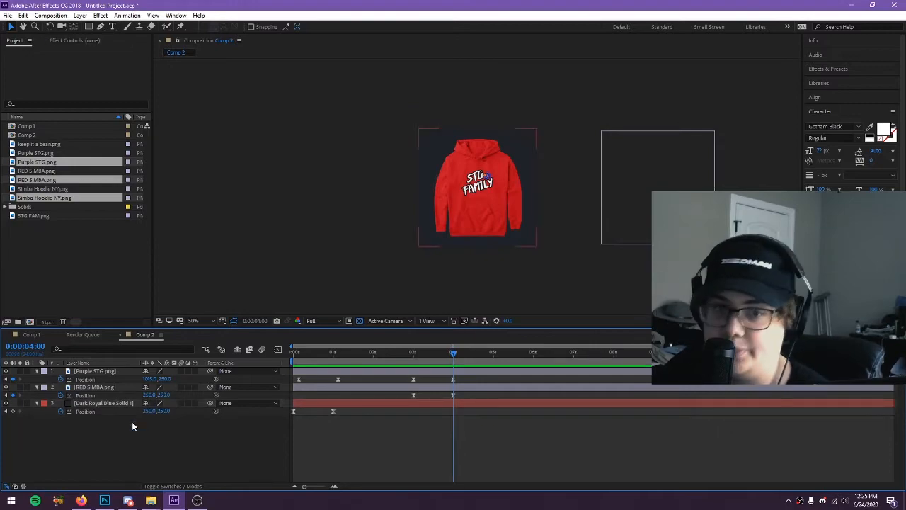
# Add a position keyframe to the RED SIMBA.png layer at 6 seconds, holding the hoodie in the centre of the frame
pyautogui.click(106, 388)
pyautogui.click(111, 372)
pyautogui.click(116, 428)
pyautogui.moveTo(492, 357); pyautogui.dragTo(574, 361)
pyautogui.click(115, 395)
pyautogui.click(14, 398)
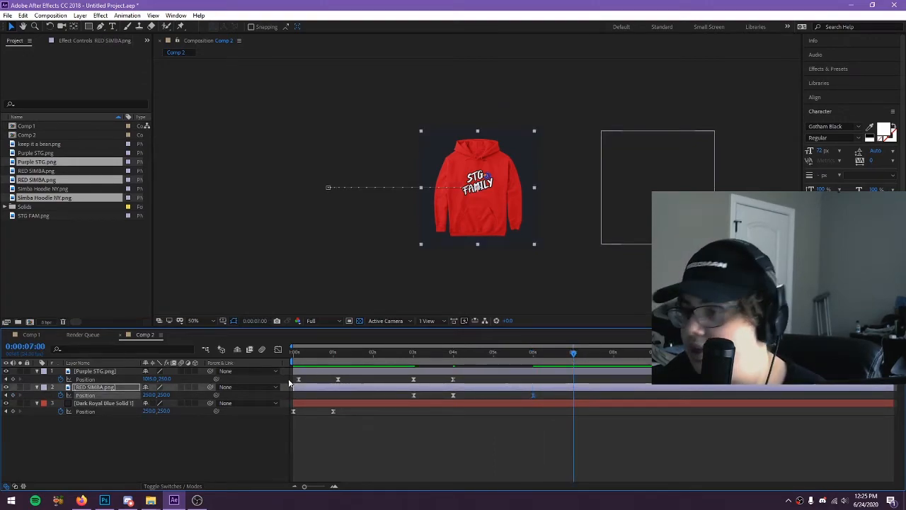
# Set the RED SIMBA.png layer's x position to 1015 at 7 seconds
pyautogui.click(148, 395)
pyautogui.write('101')
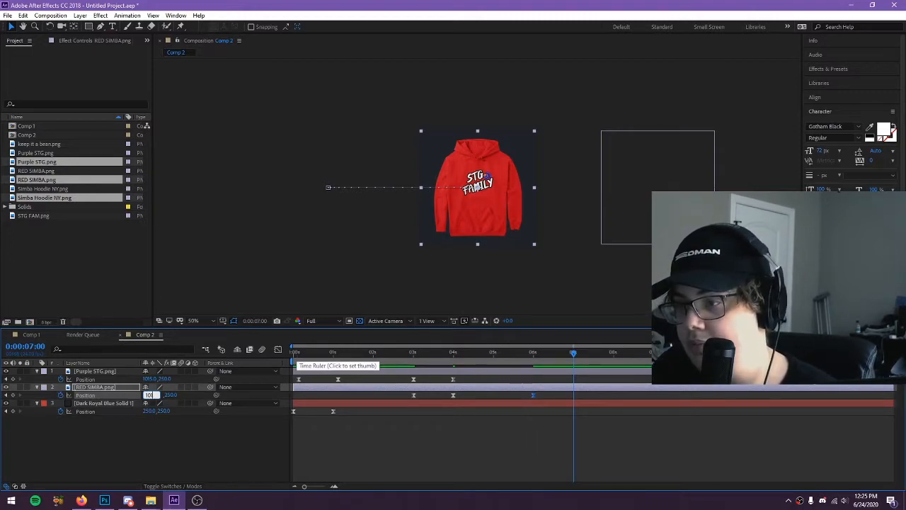
pyautogui.press('Return')
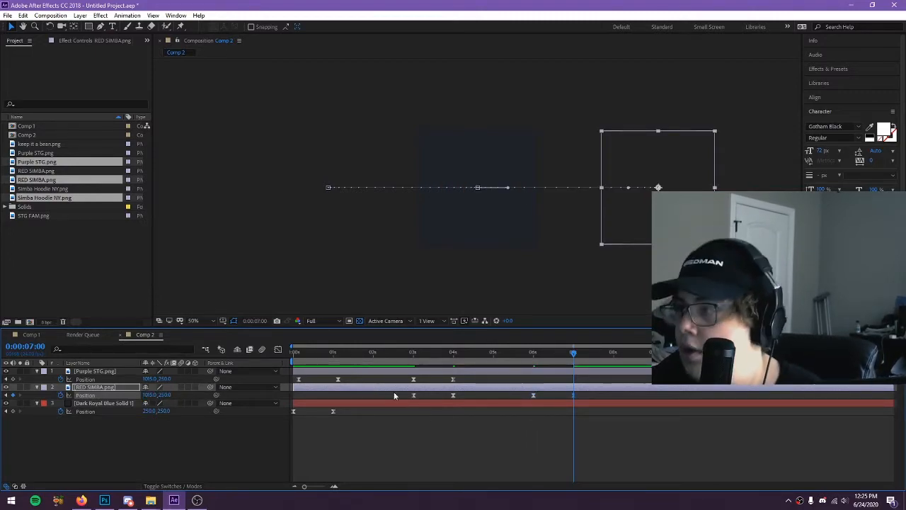
# Set the x position of both the Purple STG.png and RED SIMBA.png layers to -384 at 8 seconds
pyautogui.click(613, 358)
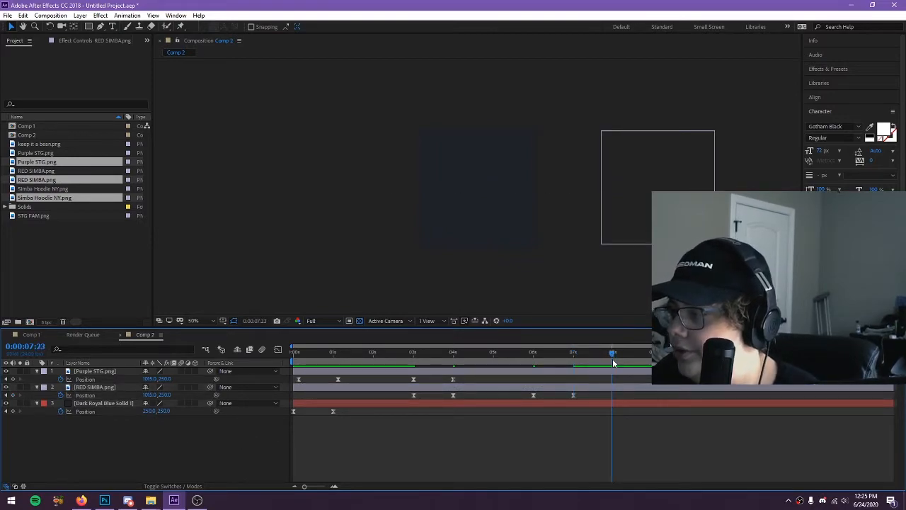
pyautogui.click(93, 371)
pyautogui.keyDown('shift'); pyautogui.click(115, 388); pyautogui.keyUp('shift')
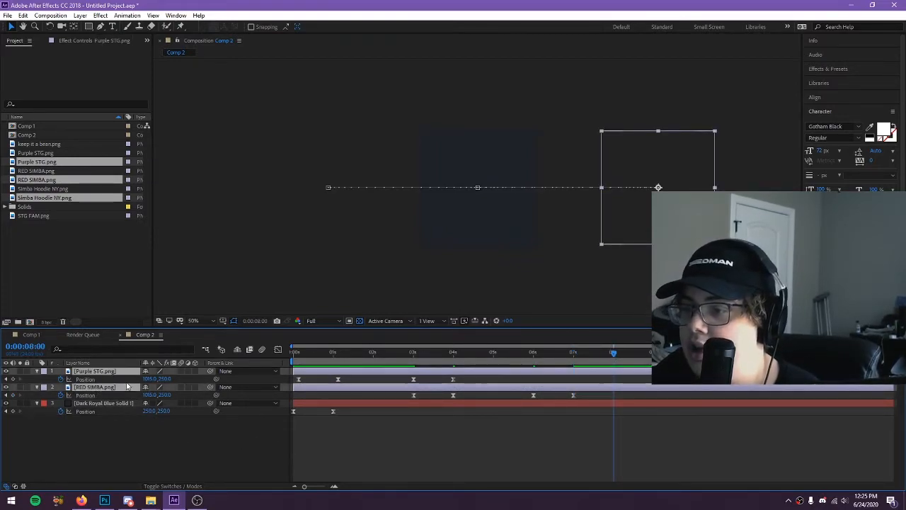
pyautogui.click(151, 380)
pyautogui.write('-384')
pyautogui.press('Return')
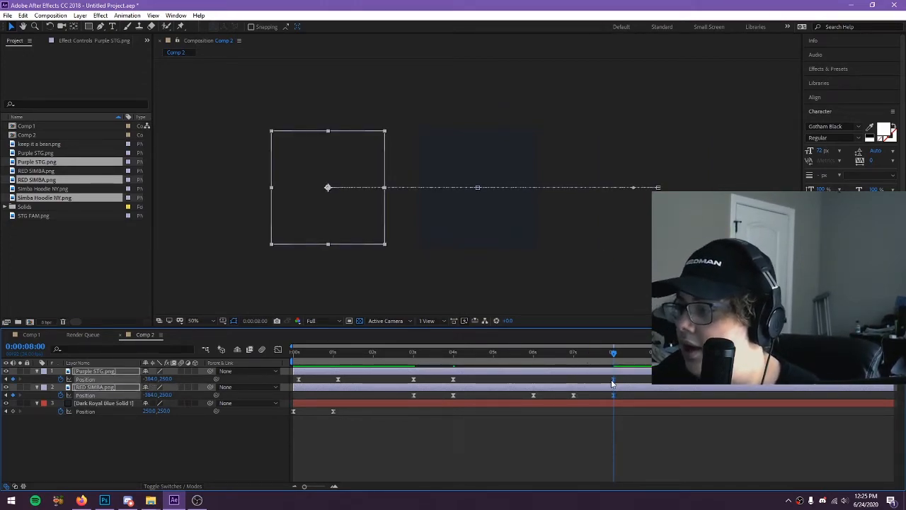
# Shift the last Purple STG.png position keyframe slightly earlier than 8 seconds and preview from about 6 seconds
pyautogui.moveTo(613, 380); pyautogui.dragTo(610, 381)
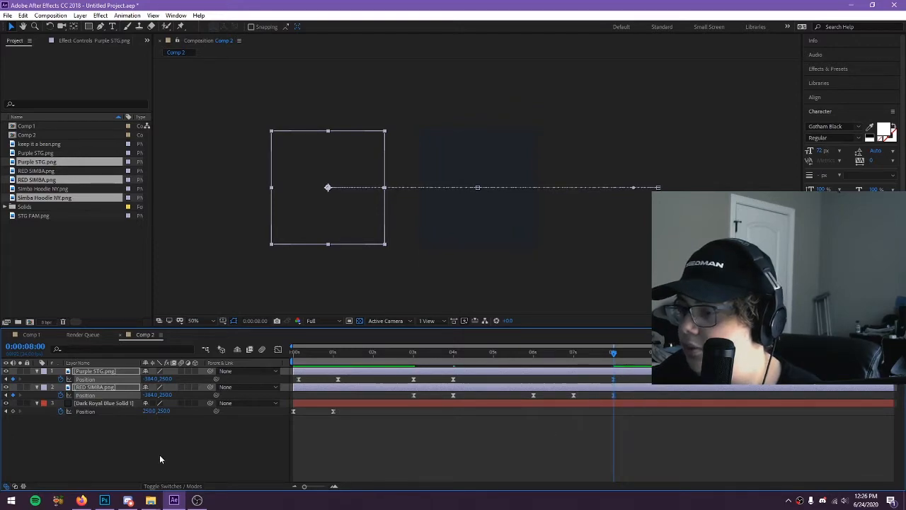
pyautogui.click(162, 461)
pyautogui.click(613, 380)
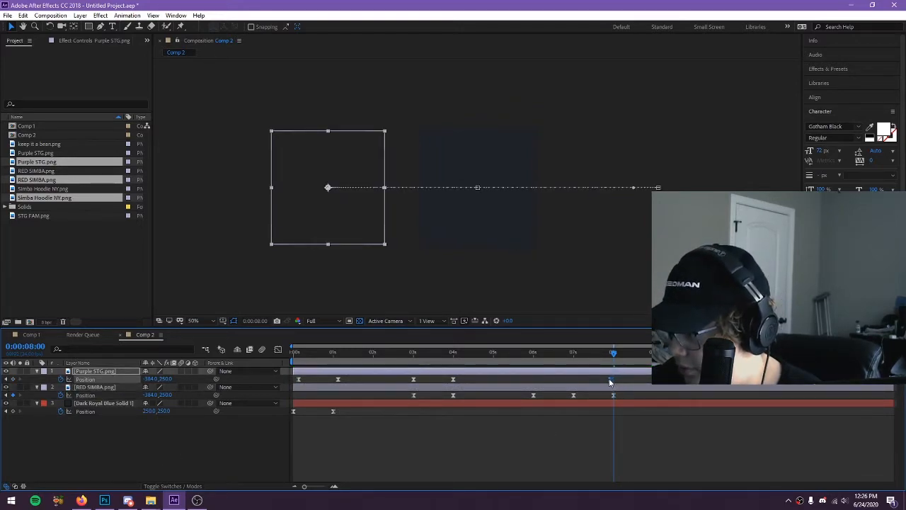
pyautogui.moveTo(607, 353); pyautogui.dragTo(563, 353)
pyautogui.click(548, 352)
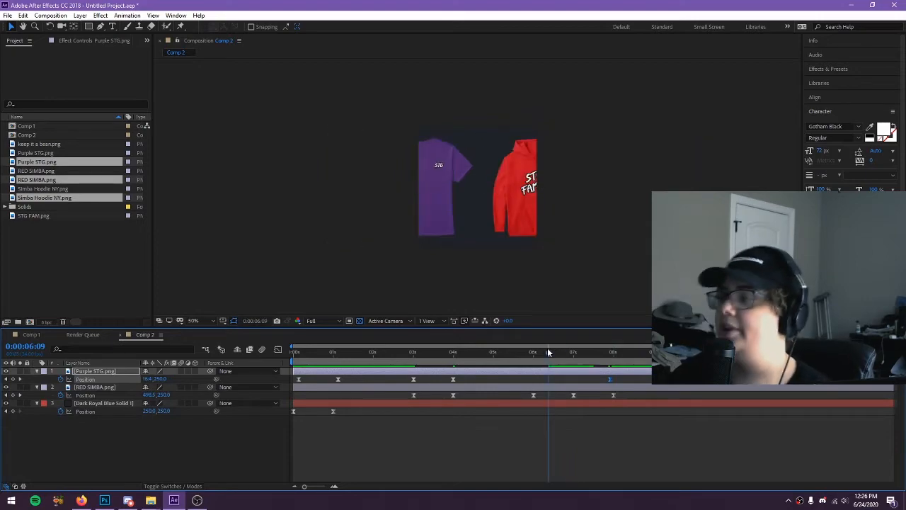
pyautogui.press('space')
# Add a position keyframe to the Purple STG.png layer at 7 seconds and preview the motion
pyautogui.click(573, 353)
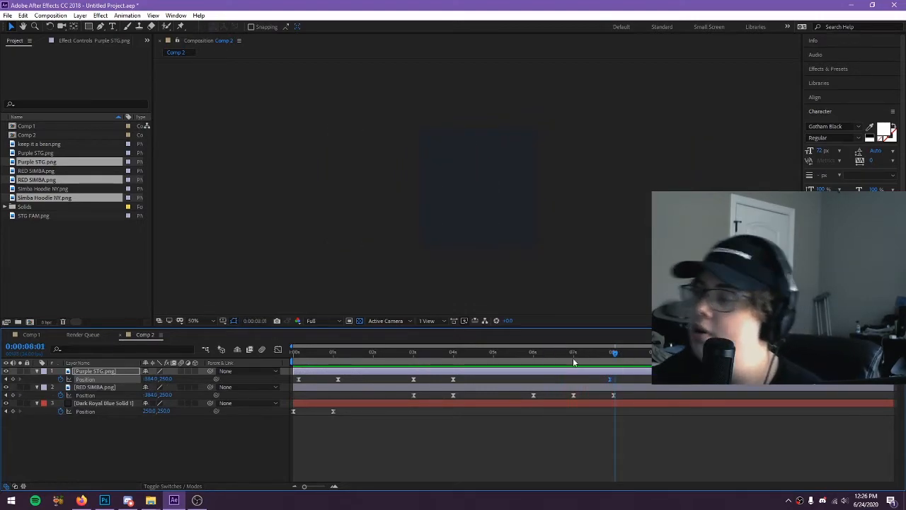
pyautogui.click(13, 380)
pyautogui.press('space')
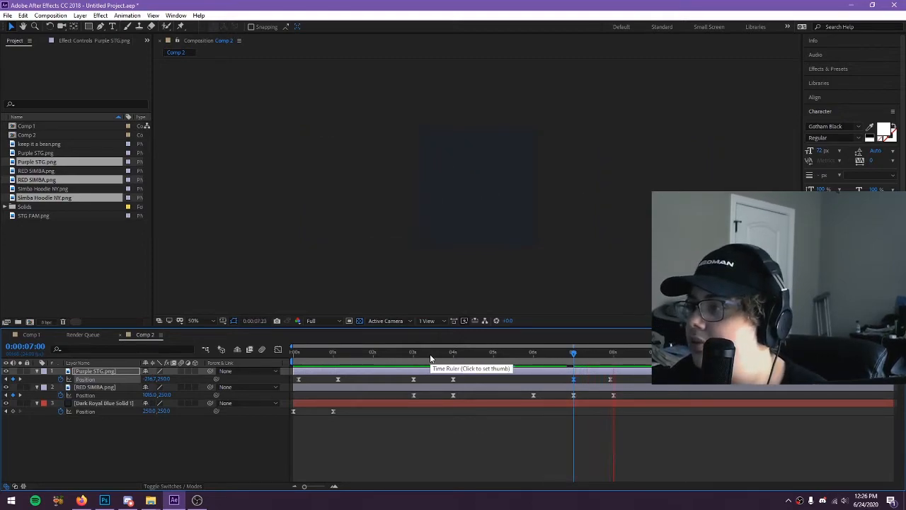
pyautogui.click(601, 352)
pyautogui.moveTo(610, 357); pyautogui.dragTo(573, 364)
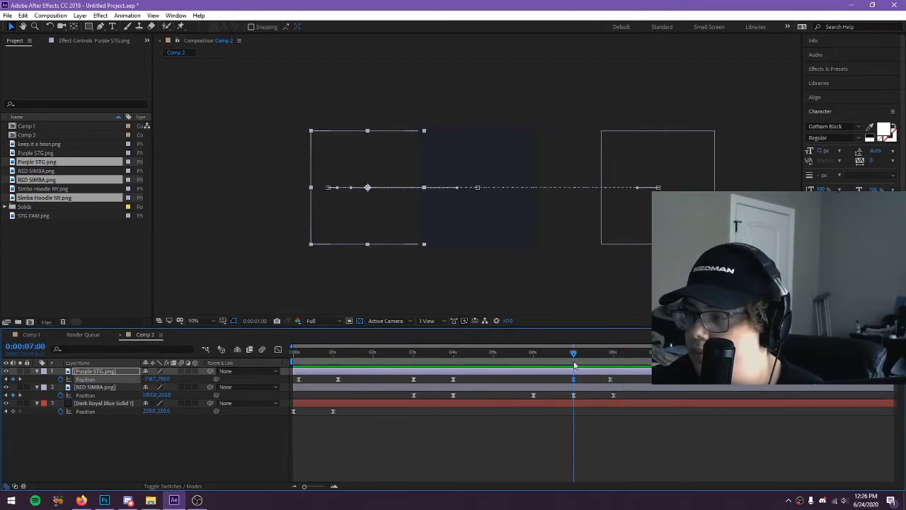
# Set the Purple STG.png layer's x position to 1015 at 7 seconds and preview the result
pyautogui.click(102, 372)
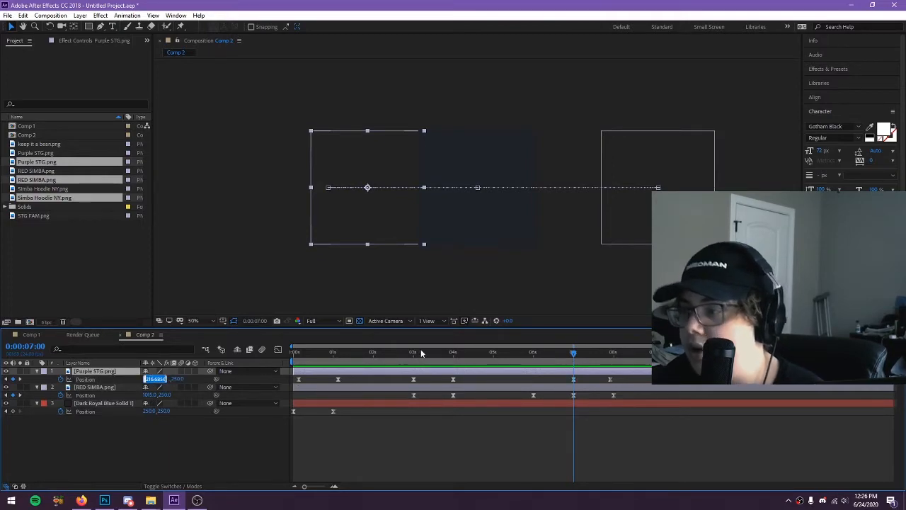
pyautogui.click(454, 352)
pyautogui.click(572, 352)
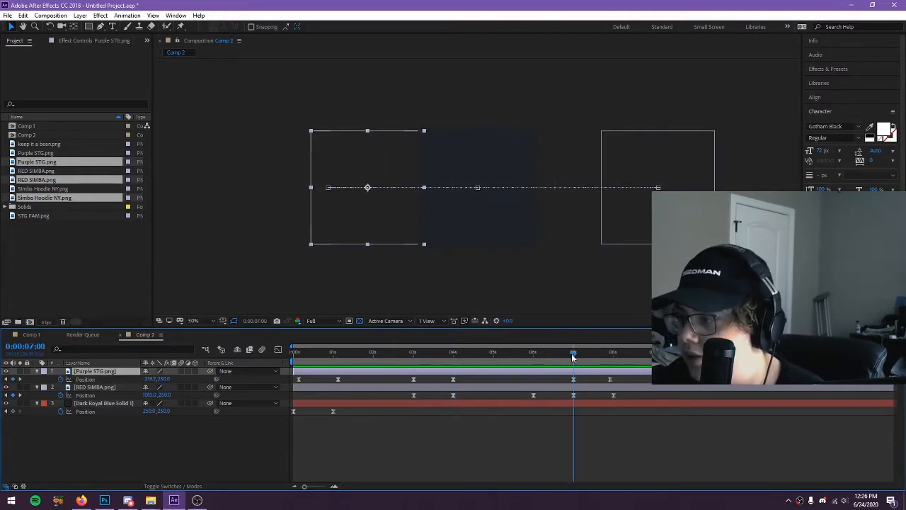
pyautogui.click(155, 379)
pyautogui.write('1015')
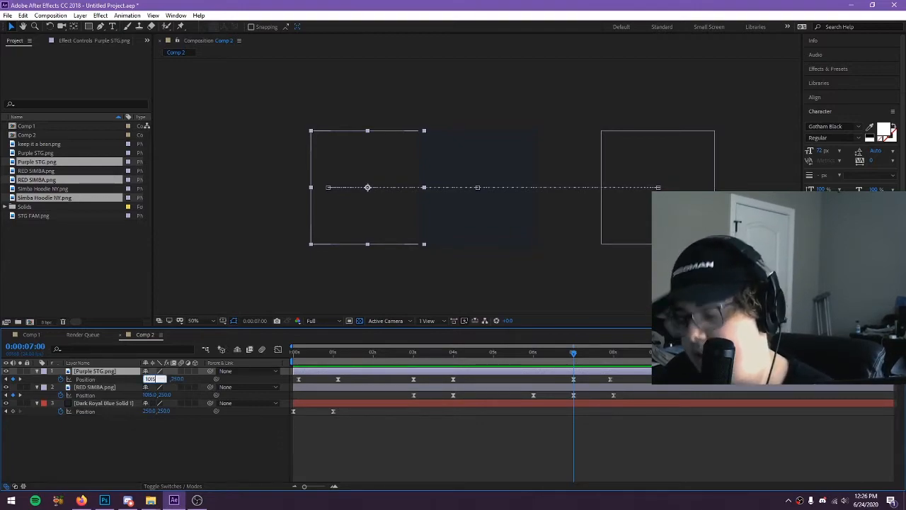
pyautogui.press('Return')
pyautogui.press('space')
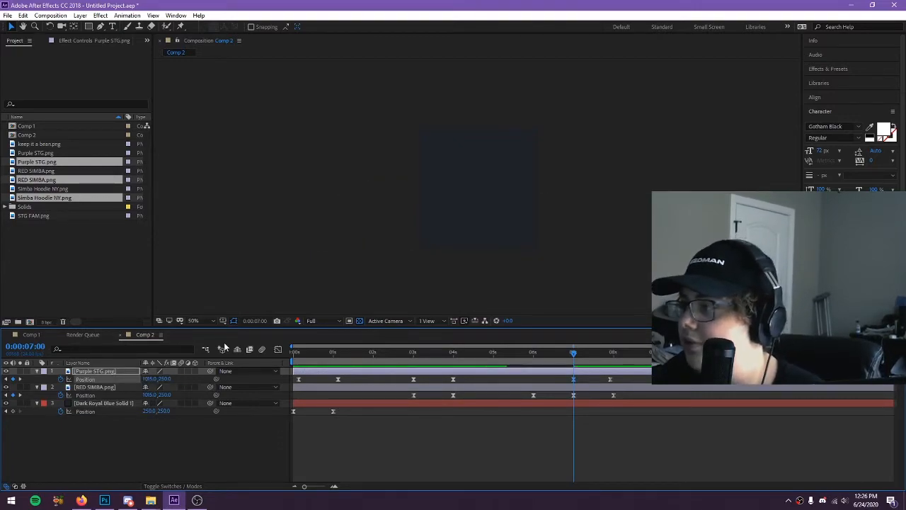
pyautogui.press('space')
# Move the last position keyframes later, Purple STG.png to about 8.5 seconds and RED SIMBA.png to about 9 seconds, and preview
pyautogui.moveTo(618, 353); pyautogui.dragTo(607, 360)
pyautogui.moveTo(614, 395); pyautogui.dragTo(636, 380)
pyautogui.press('space')
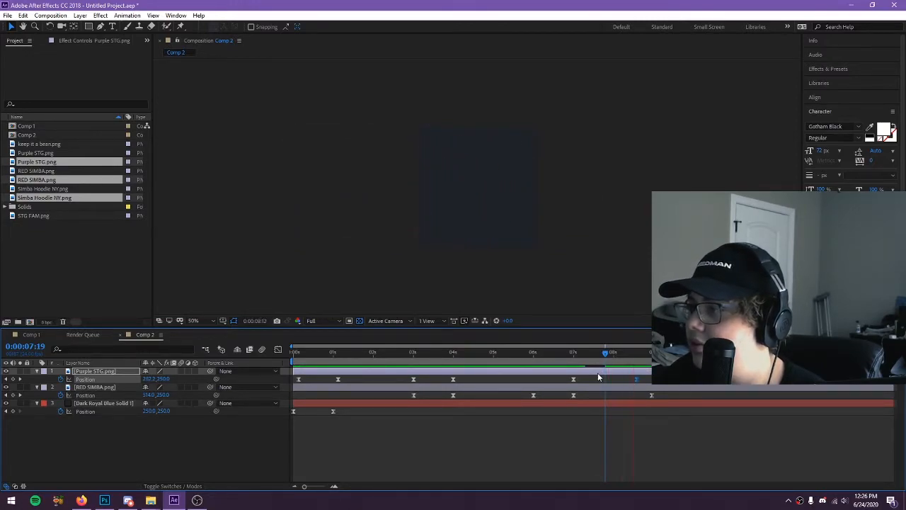
pyautogui.moveTo(606, 354); pyautogui.dragTo(553, 356)
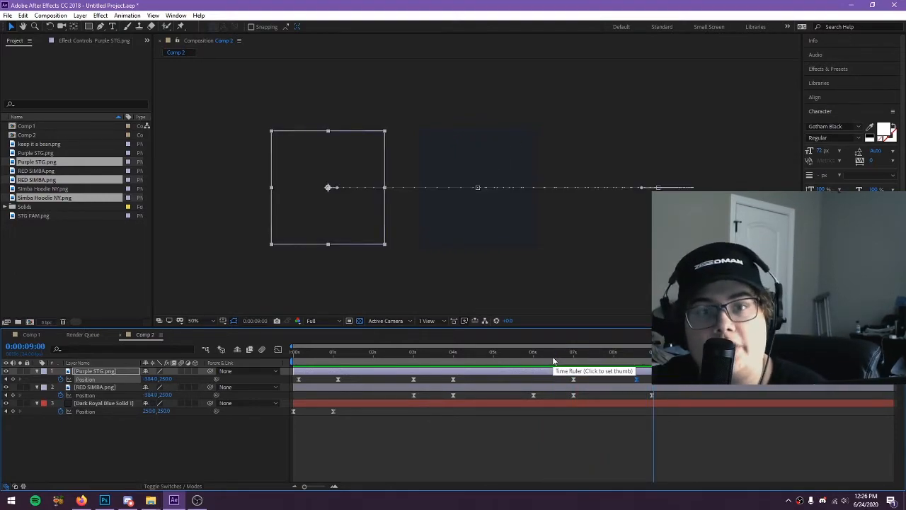
# End the work area just past 9 seconds and preview the animation
pyautogui.click(411, 418)
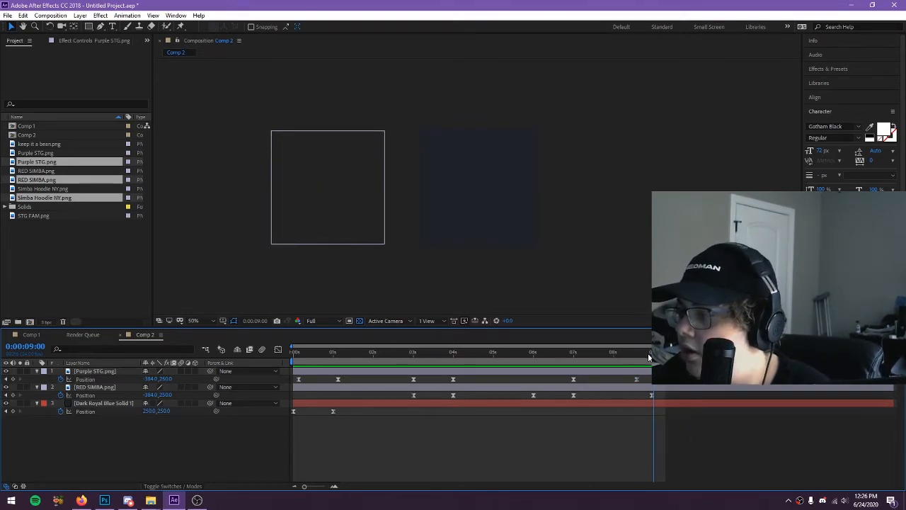
pyautogui.press('space')
pyautogui.press('space')
# Create a new text layer reading "Teespring" in the composition
pyautogui.rightClick(134, 435)
pyautogui.moveTo(163, 334)
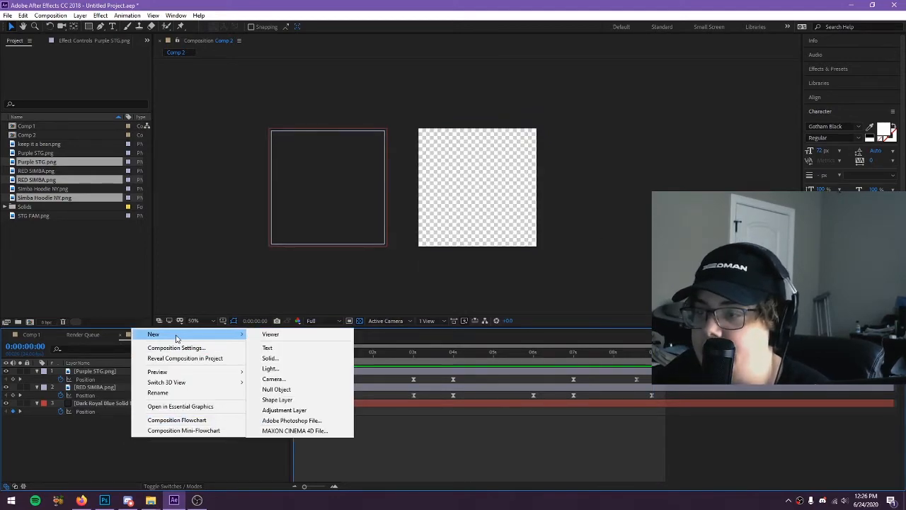
pyautogui.click(267, 347)
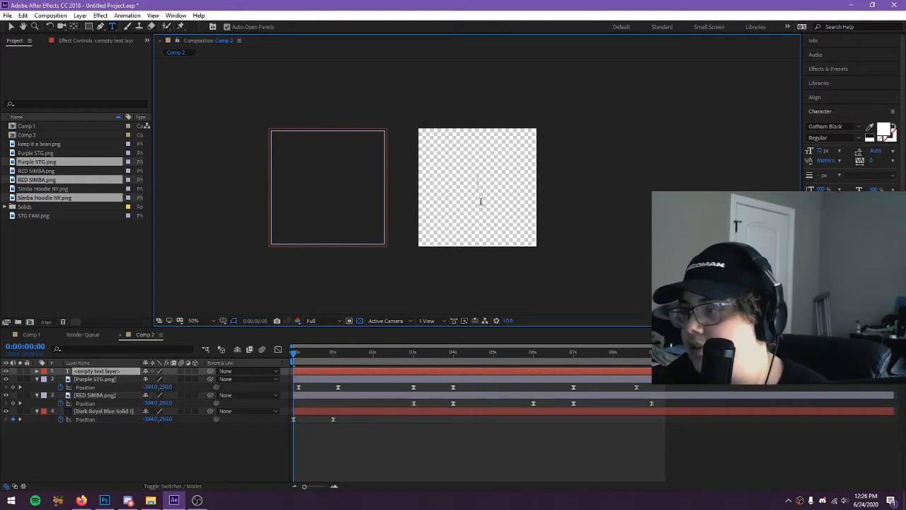
pyautogui.write('T')
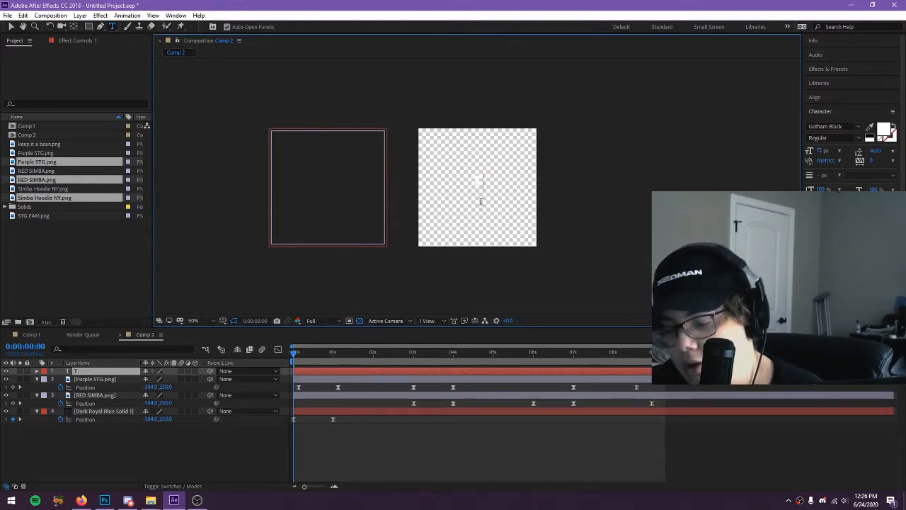
pyautogui.write('eespring')
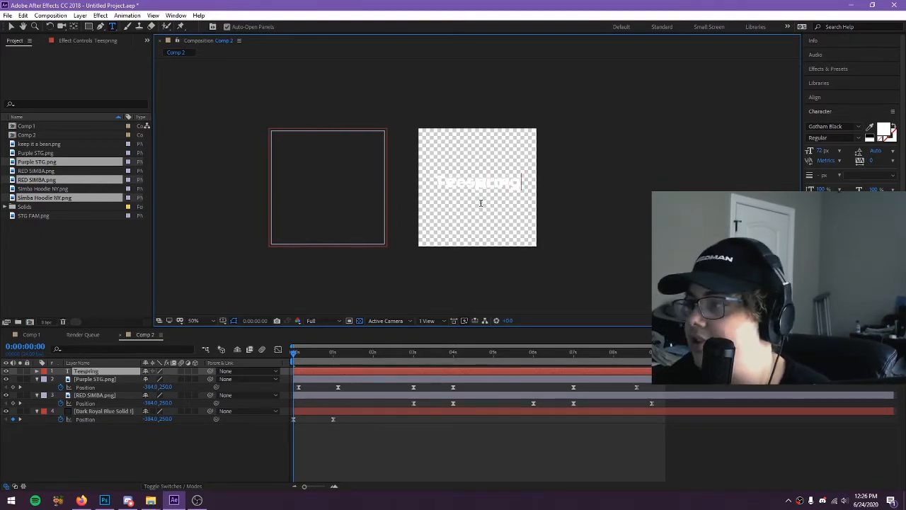
# Replace the text layer's wording with "Merch Line"
pyautogui.doubleClick(461, 186)
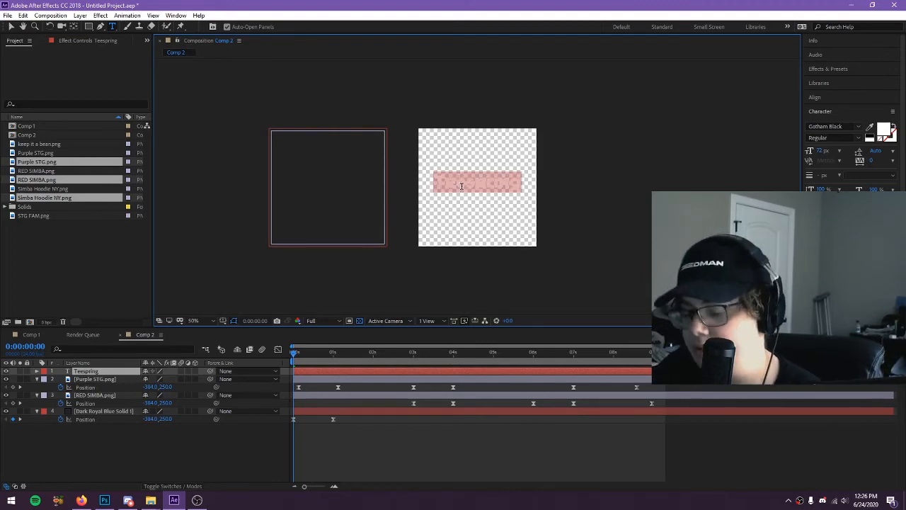
pyautogui.write('Merch')
pyautogui.press('BackSpace')
pyautogui.write('Line')
# Replace all of the text layer's wording with "Merch" and finish editing the text
pyautogui.doubleClick(461, 185)
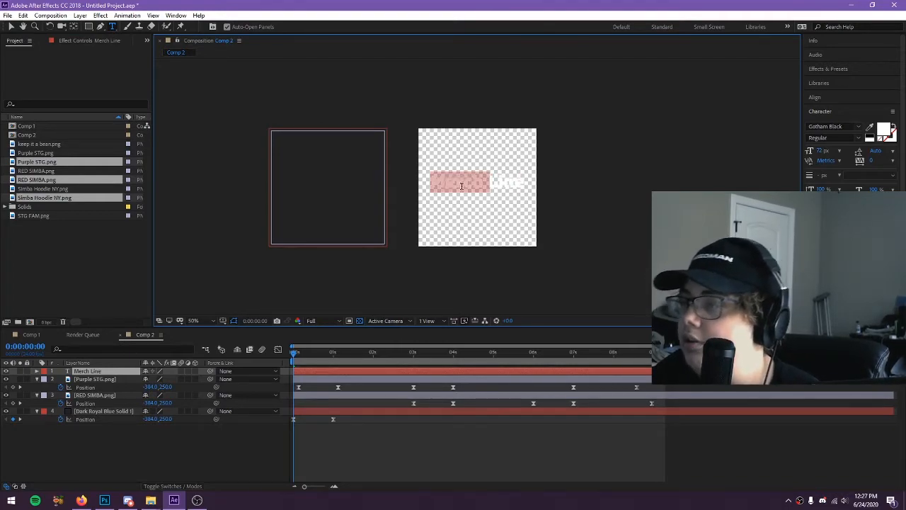
pyautogui.hotkey('ctrl', 'a')
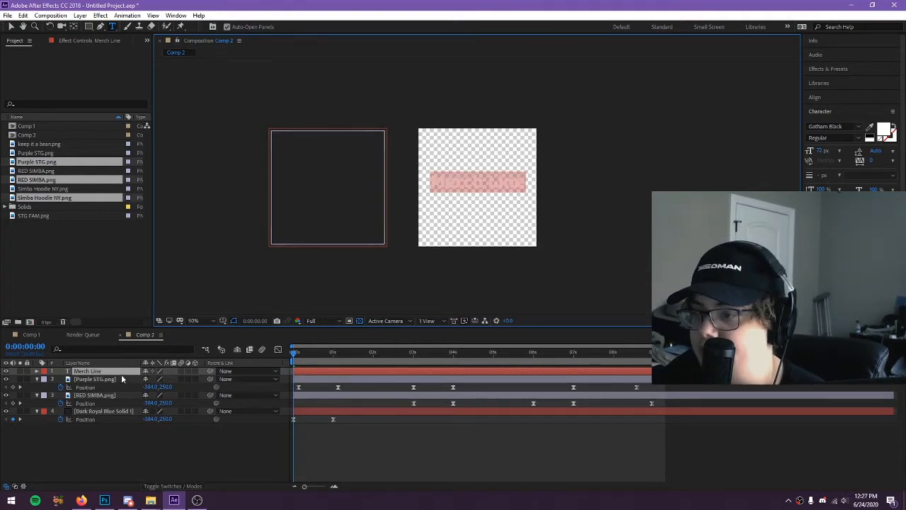
pyautogui.press('BackSpace')
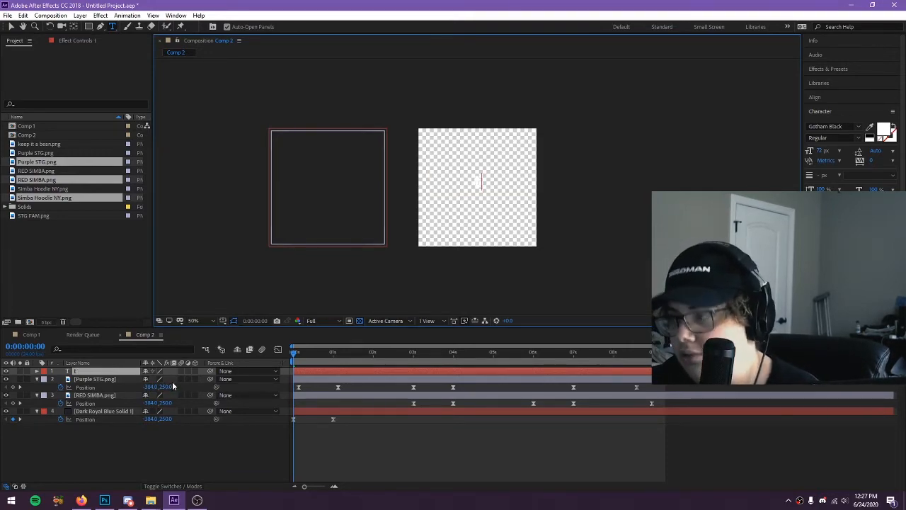
pyautogui.write('Merch')
pyautogui.press('Return')
pyautogui.click(158, 433)
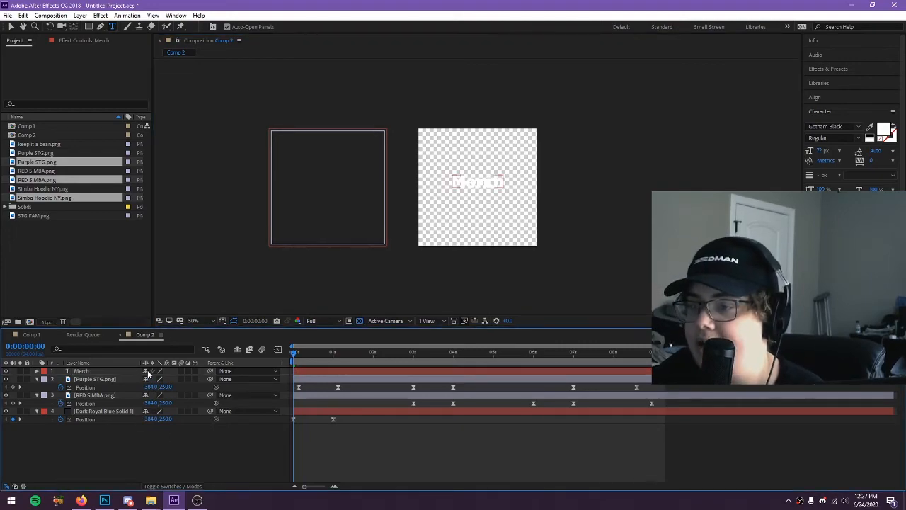
# Fade in the Merch text layer with opacity keyframes of 0% at the composition's start and 100% at 0:00:01:03
pyautogui.click(115, 364)
pyautogui.click(114, 372)
pyautogui.press('t')
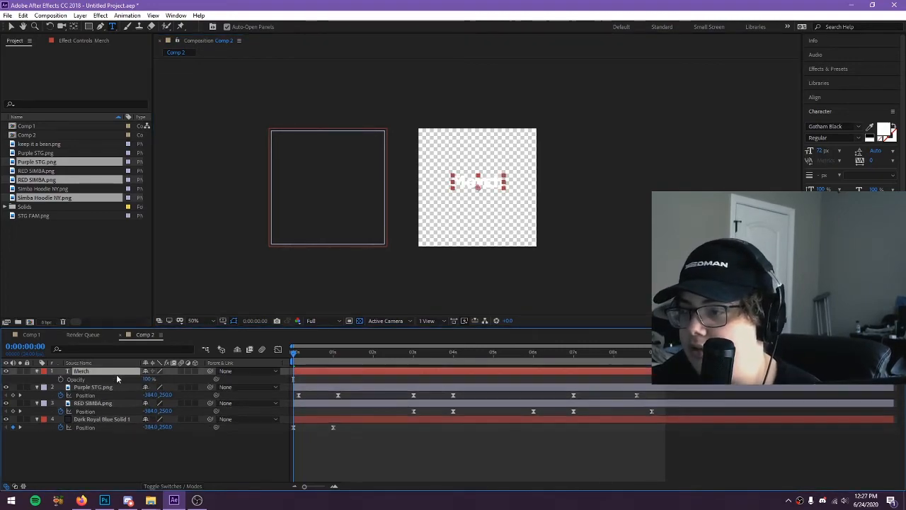
pyautogui.click(337, 356)
pyautogui.click(339, 357)
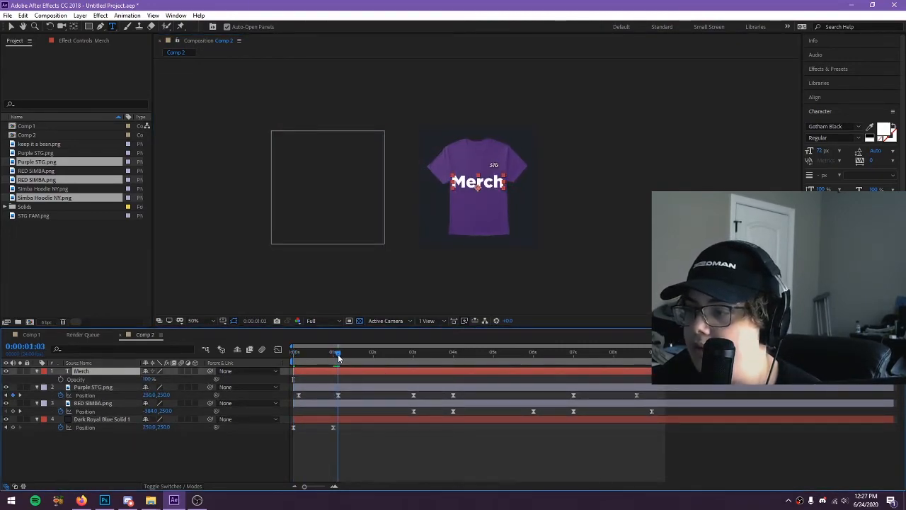
pyautogui.click(61, 380)
pyautogui.moveTo(338, 357); pyautogui.dragTo(86, 384)
pyautogui.click(150, 380)
pyautogui.write('0')
pyautogui.press('Return')
# At 0:00:01:03, lower the Merch text to just beneath the purple shirt and scale it down slightly
pyautogui.press('p')
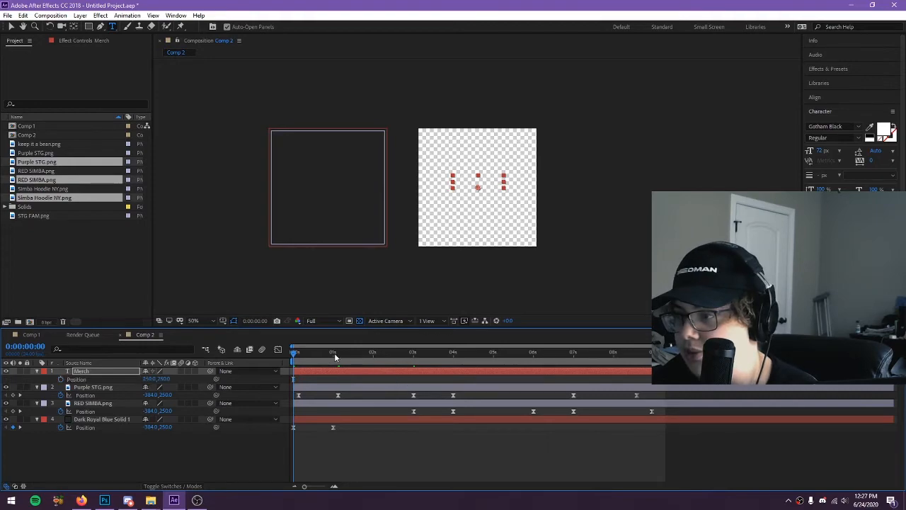
pyautogui.click(339, 358)
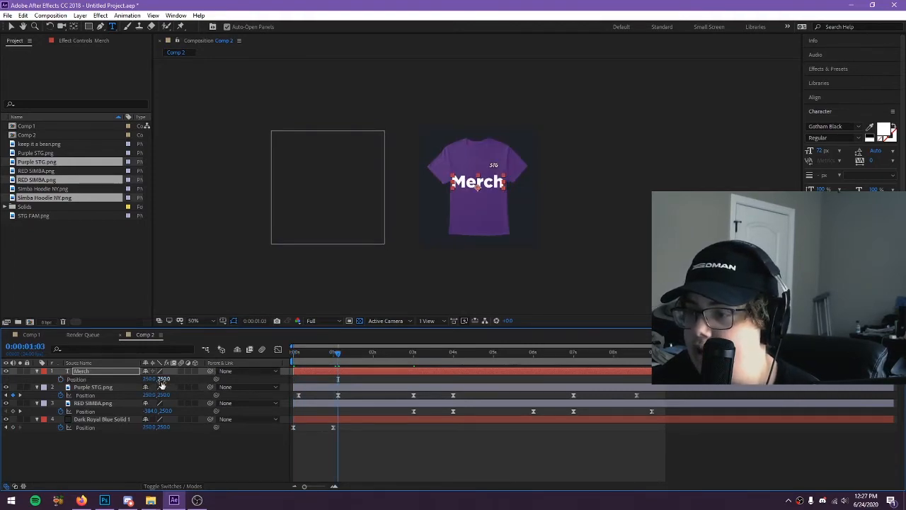
pyautogui.moveTo(164, 381); pyautogui.dragTo(280, 383)
pyautogui.press('s')
pyautogui.moveTo(175, 380); pyautogui.dragTo(165, 378)
pyautogui.press('p')
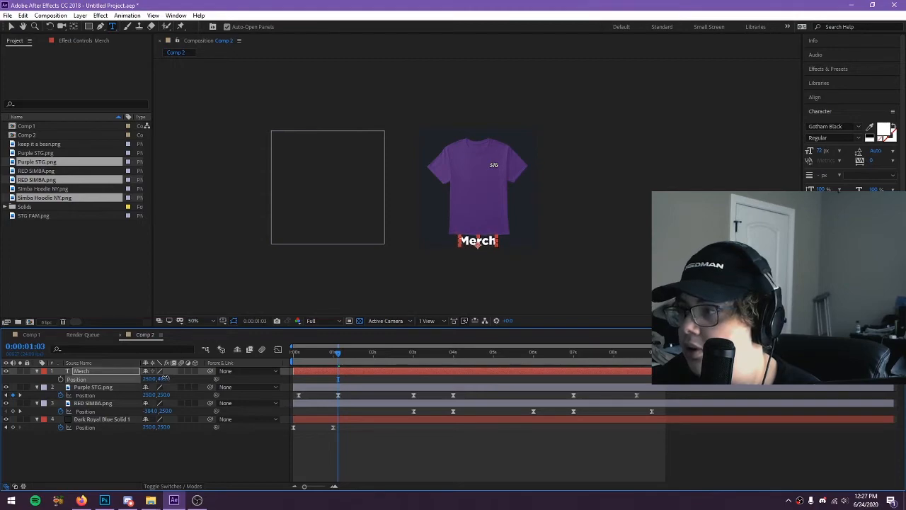
# Preview the animation from the beginning to check the text's fade-in
pyautogui.press('Home')
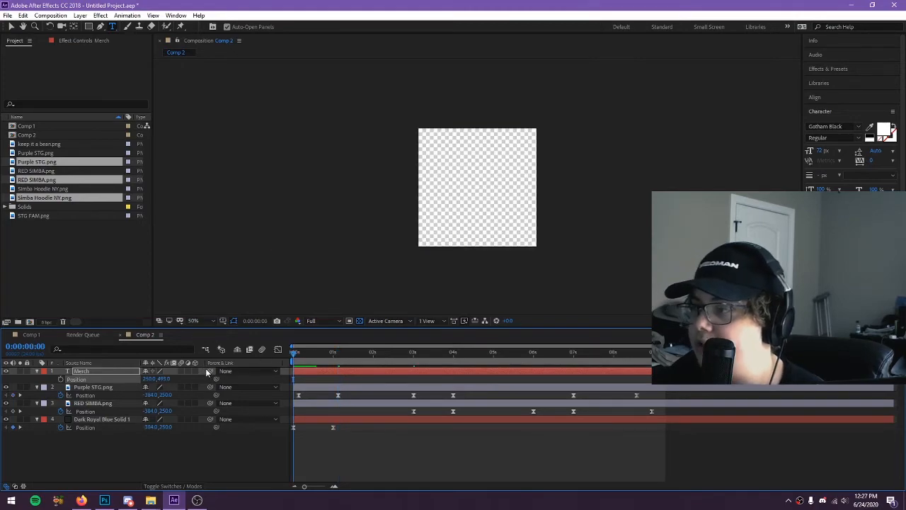
pyautogui.press('space')
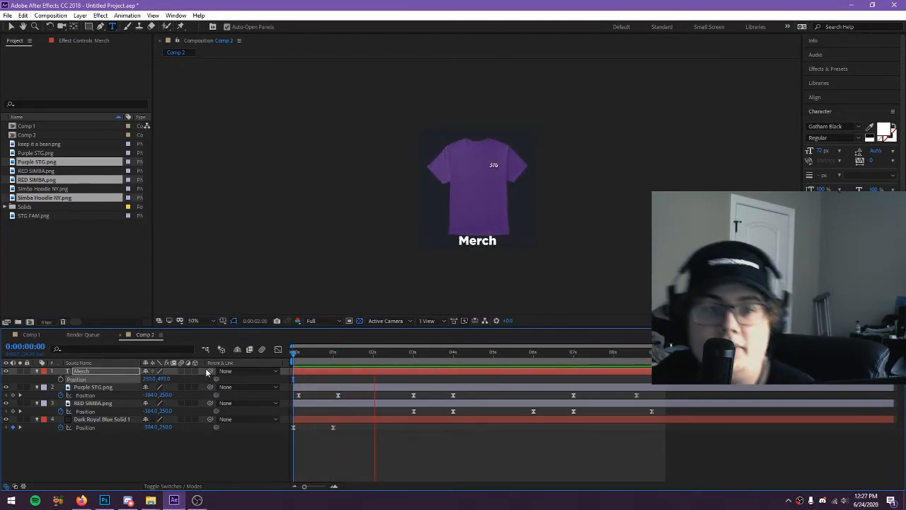